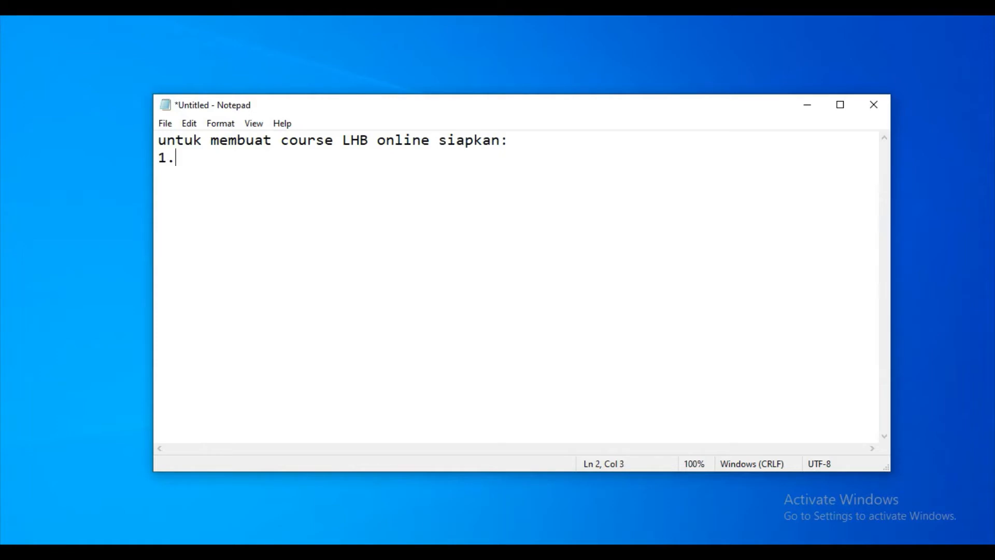
Step: Write the first item of the numbered list as "LHB yang telah di scan bentuk PDF"
{"action": "type", "text": "LHB yang telah "}
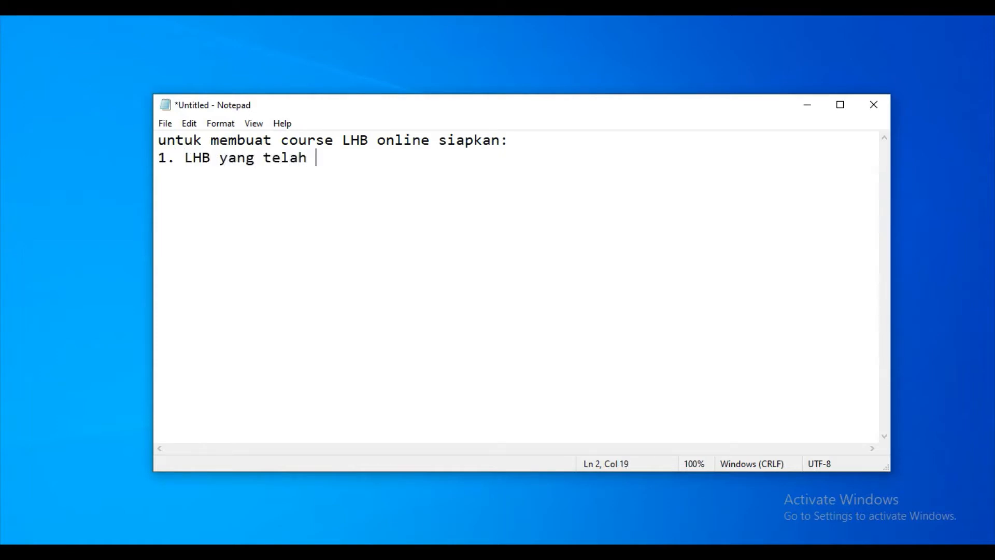
{"action": "type", "text": "di scan bentuk P"}
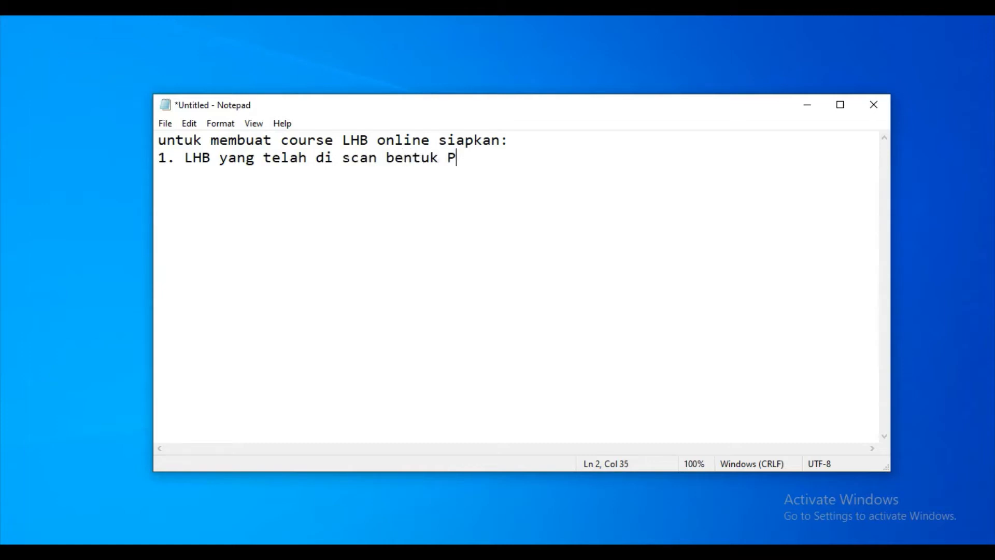
{"action": "type", "text": "DF"}
{"action": "key", "text": "Return"}
Step: Add the list items "2. Absensi" and "3. course bapak/ibu yang berisi siswa/participant"
{"action": "type", "text": "2. Absensi 3. c"}
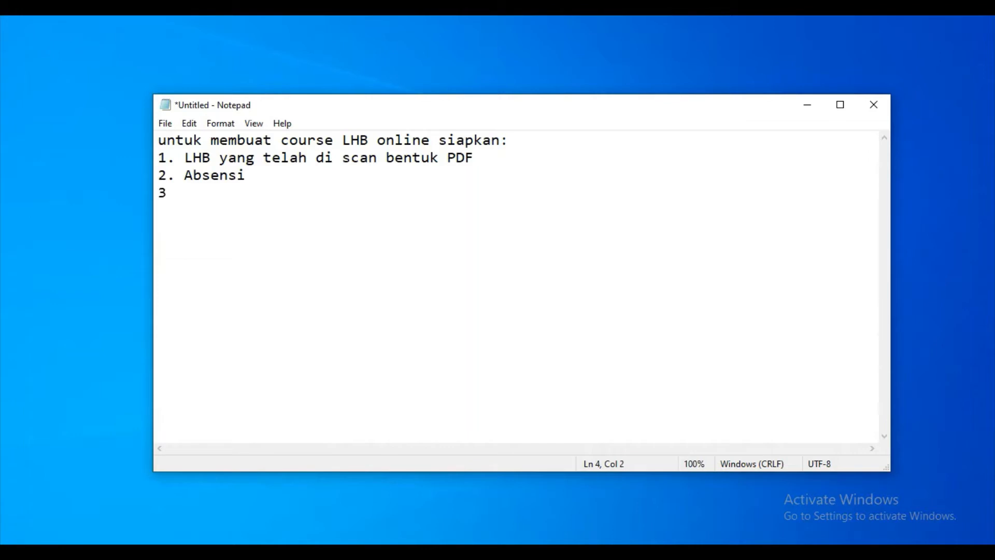
{"action": "type", "text": "ourse bapak"}
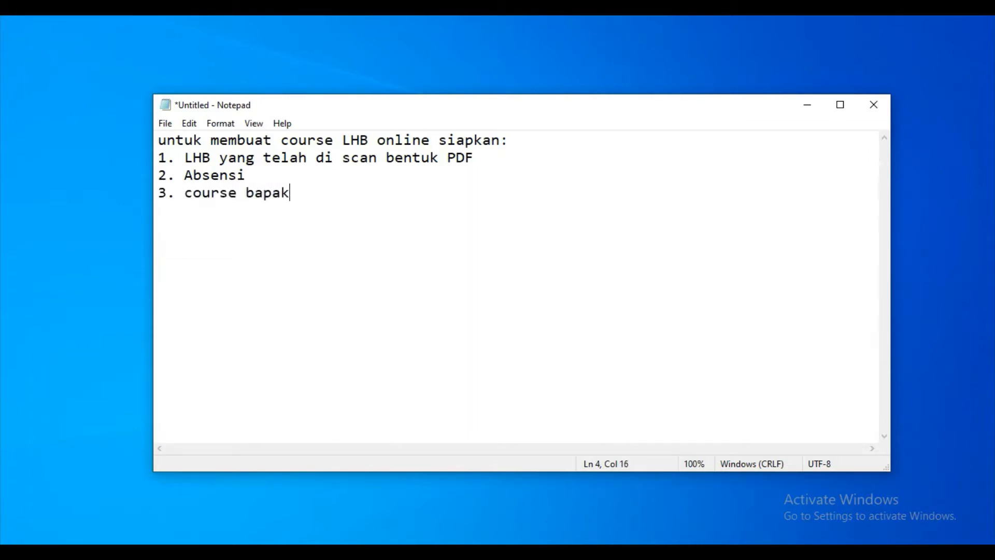
{"action": "type", "text": "/ibu yang berisi"}
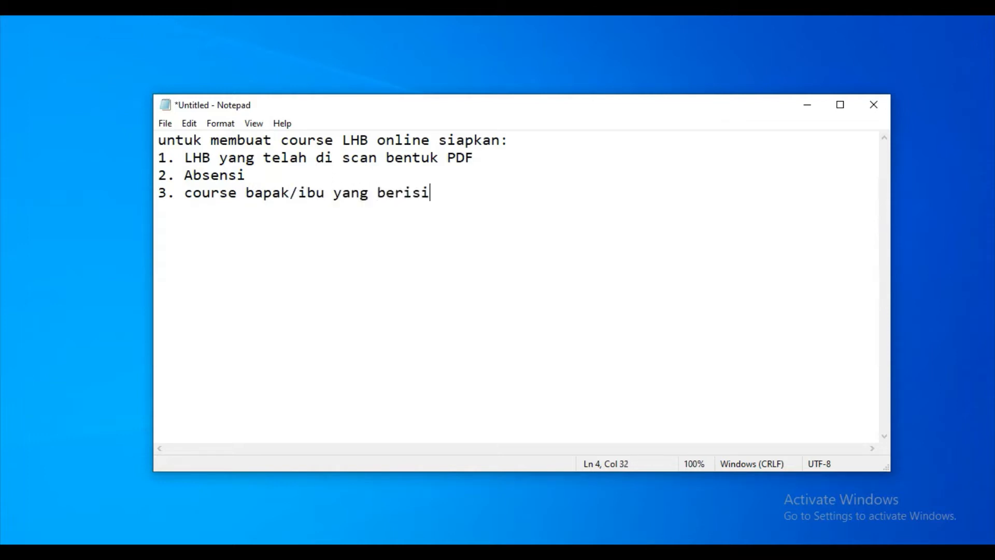
{"action": "type", "text": " siswa/participant"}
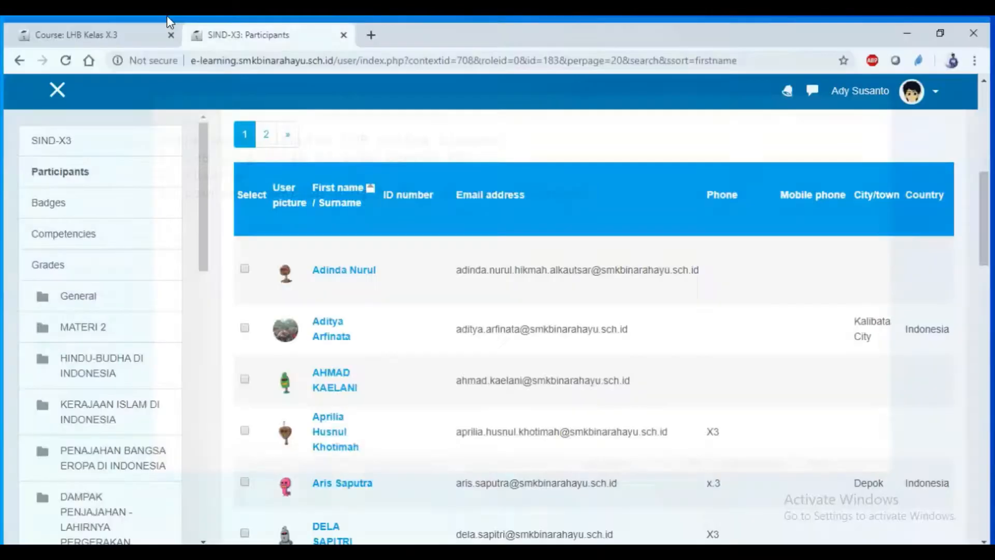
Step: Look through the participant list of the Sejarah Indonesia X-3 course in the browser
{"action": "scroll", "coordinate": [311, 244], "scroll_direction": "up", "scroll_amount": 3}
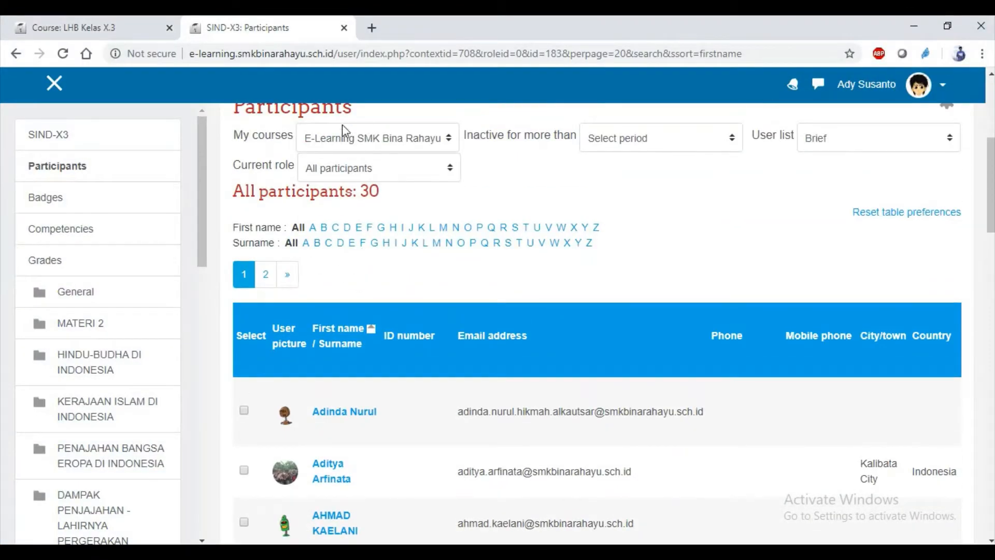
{"action": "scroll", "coordinate": [310, 259], "scroll_direction": "up", "scroll_amount": 3}
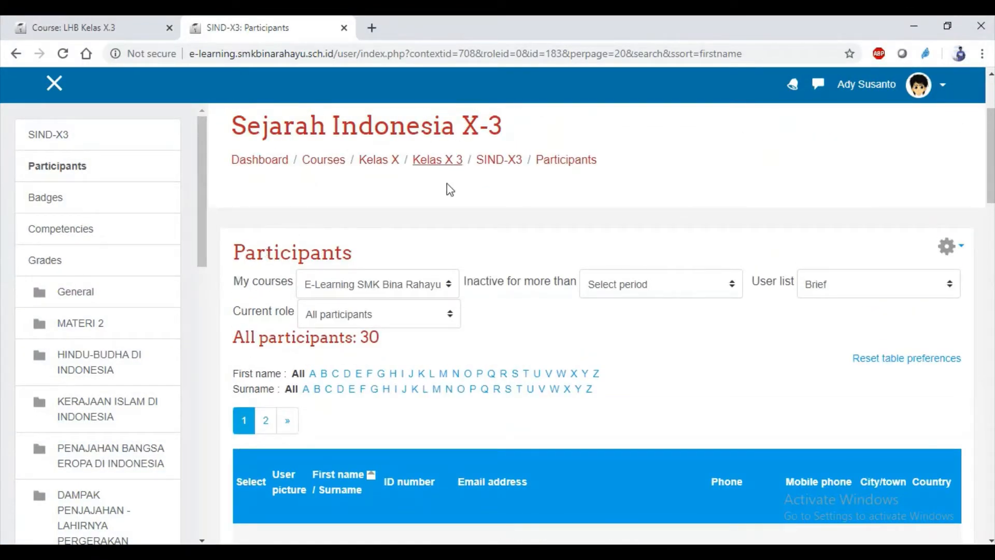
{"action": "scroll", "coordinate": [450, 190], "scroll_direction": "down", "scroll_amount": 7}
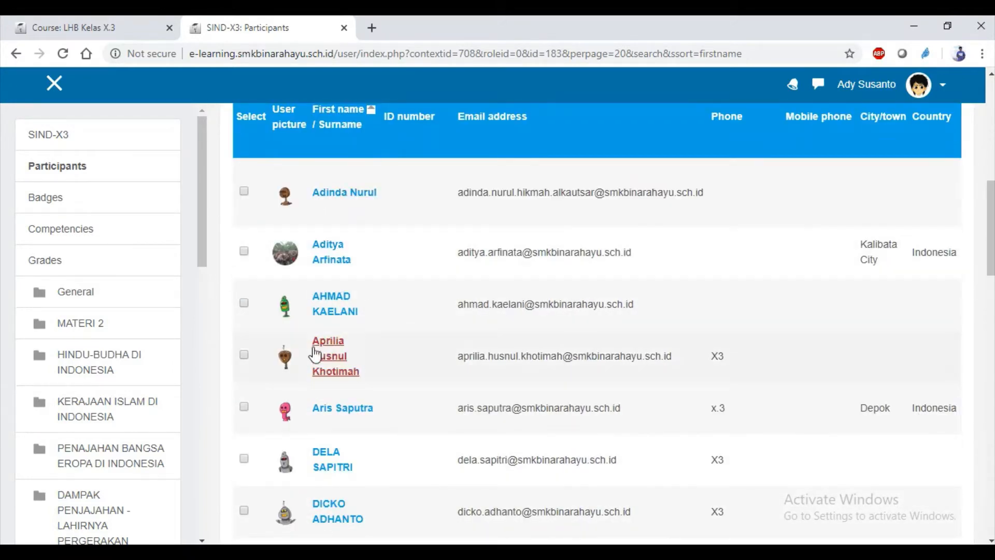
{"action": "scroll", "coordinate": [331, 363], "scroll_direction": "down", "scroll_amount": 7}
{"action": "scroll", "coordinate": [330, 418], "scroll_direction": "down", "scroll_amount": 4}
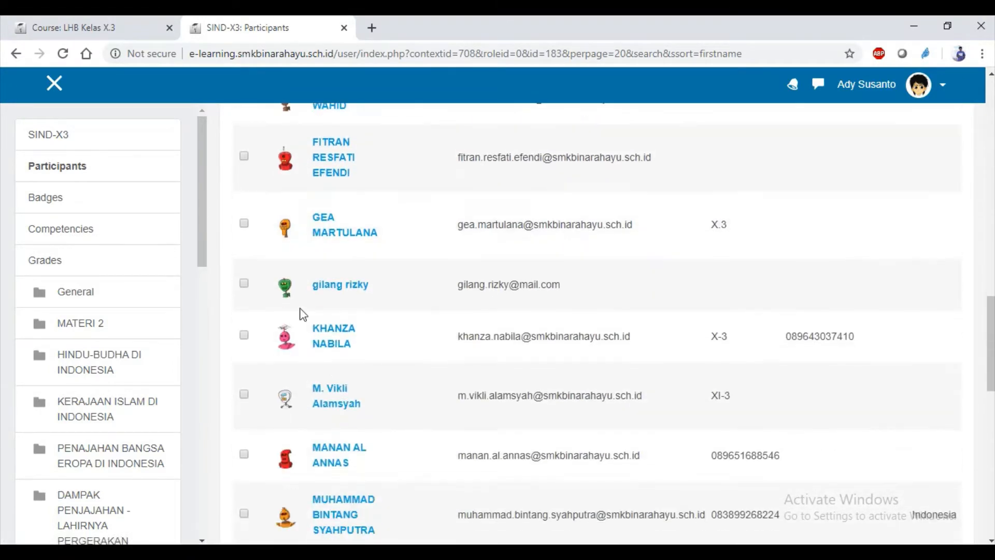
{"action": "scroll", "coordinate": [319, 331], "scroll_direction": "up", "scroll_amount": 10}
{"action": "scroll", "coordinate": [321, 348], "scroll_direction": "up", "scroll_amount": 3}
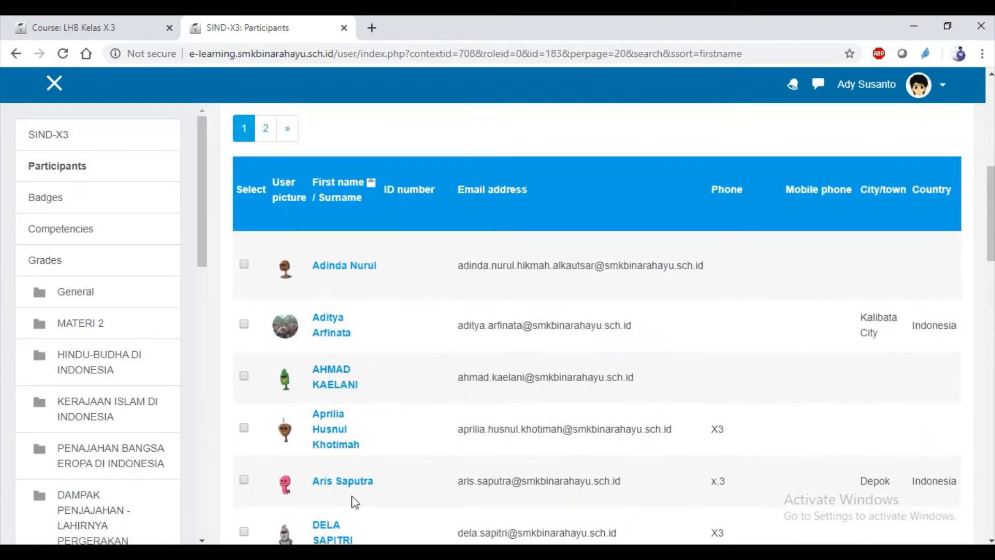
Step: Return to Notepad and append "(gunanya untuk melihat akun siswa)" to list item 3
{"action": "key", "text": "alt+Tab"}
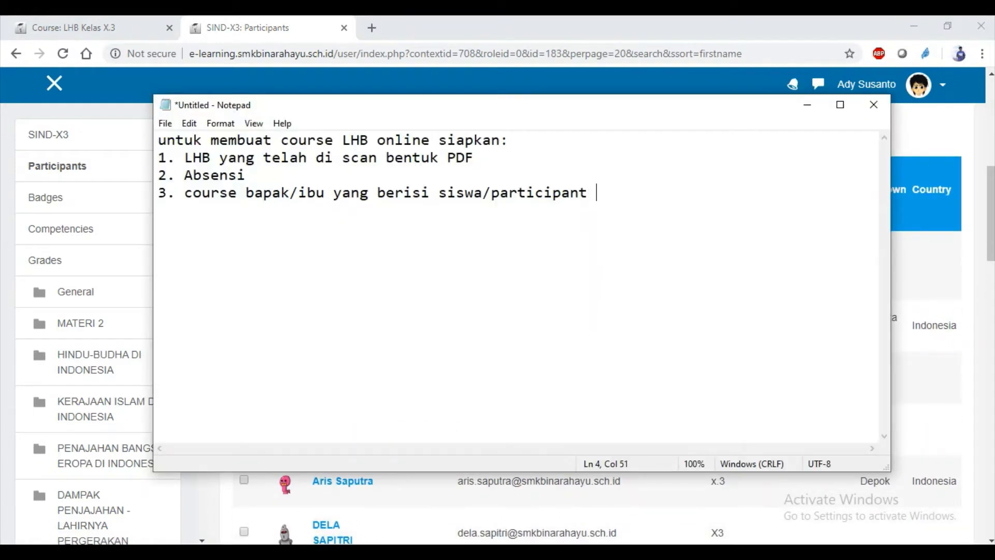
{"action": "type", "text": "(gunanya un"}
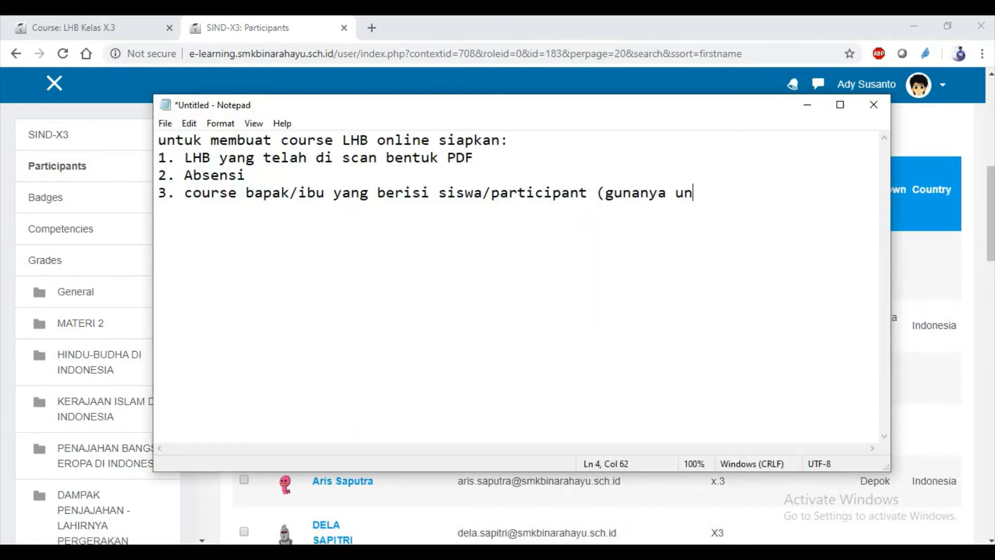
{"action": "type", "text": "tuk melihat "}
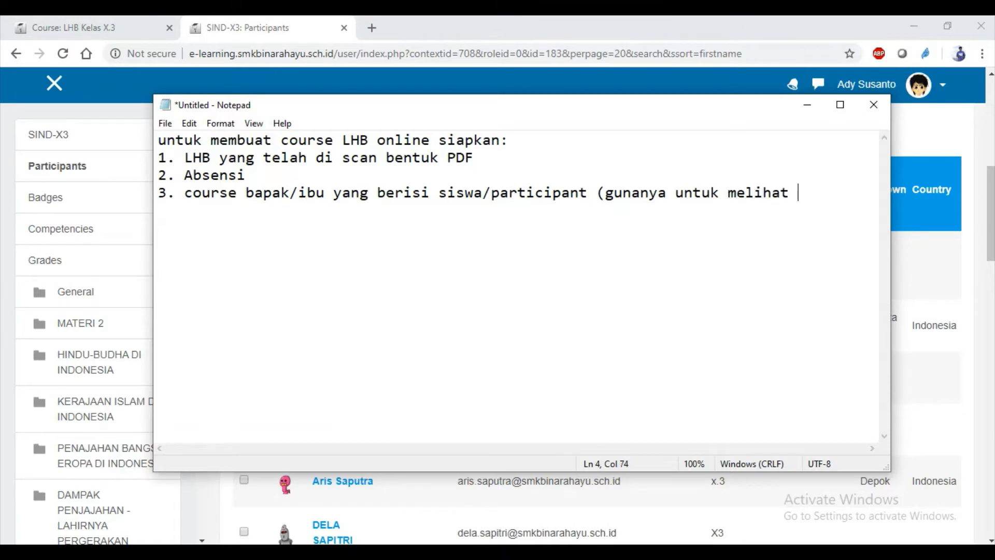
{"action": "type", "text": "akus siswa)"}
{"action": "key", "text": "Return"}
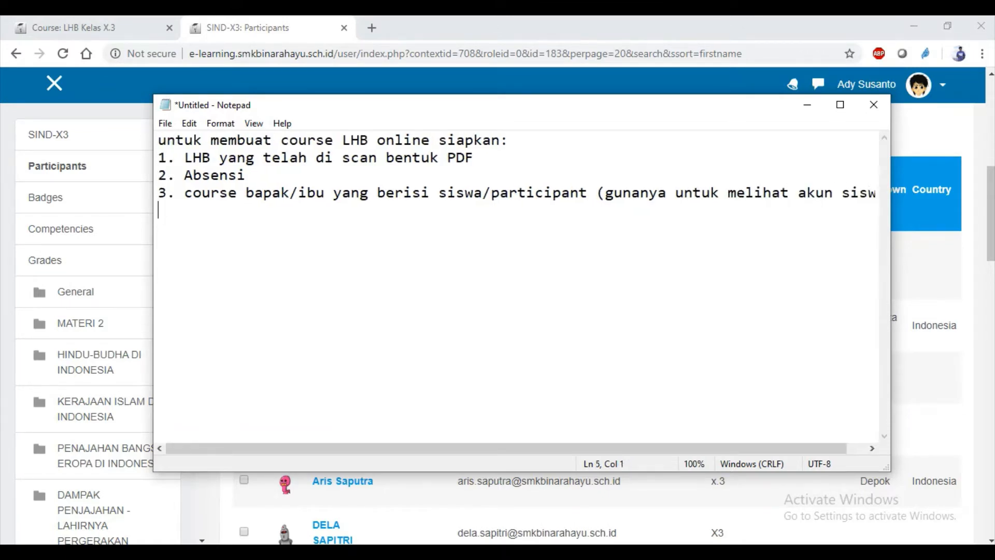
Step: Add the lines "oke kita mulai.." and "buka course LHB online masing2" below the list
{"action": "type", "text": "oke kita mulai.. "}
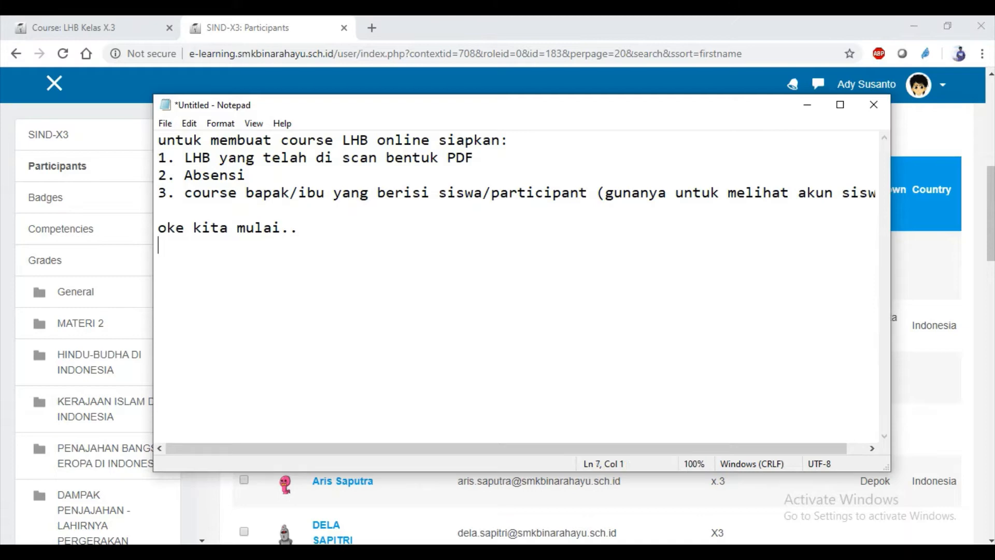
{"action": "type", "text": "buka cour"}
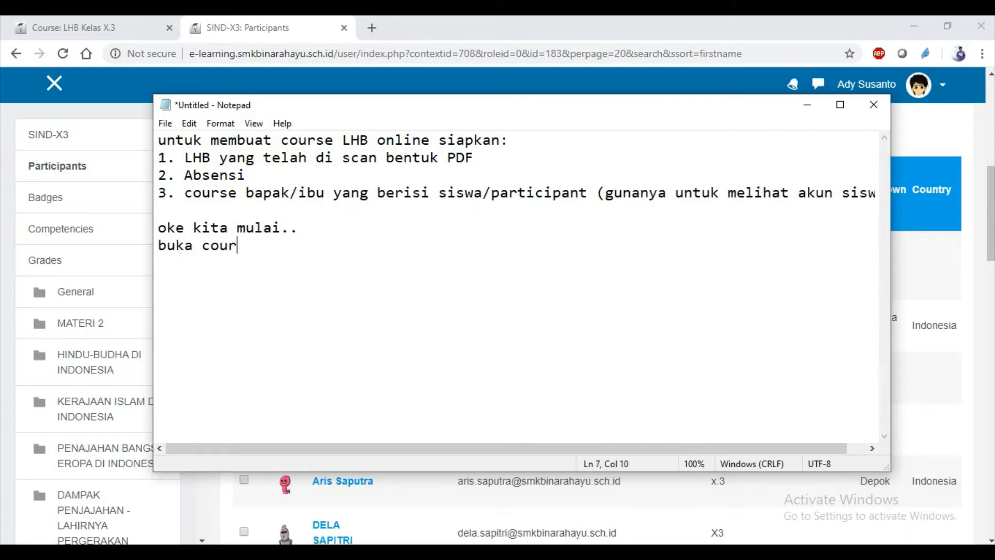
{"action": "type", "text": "se LHB online masi"}
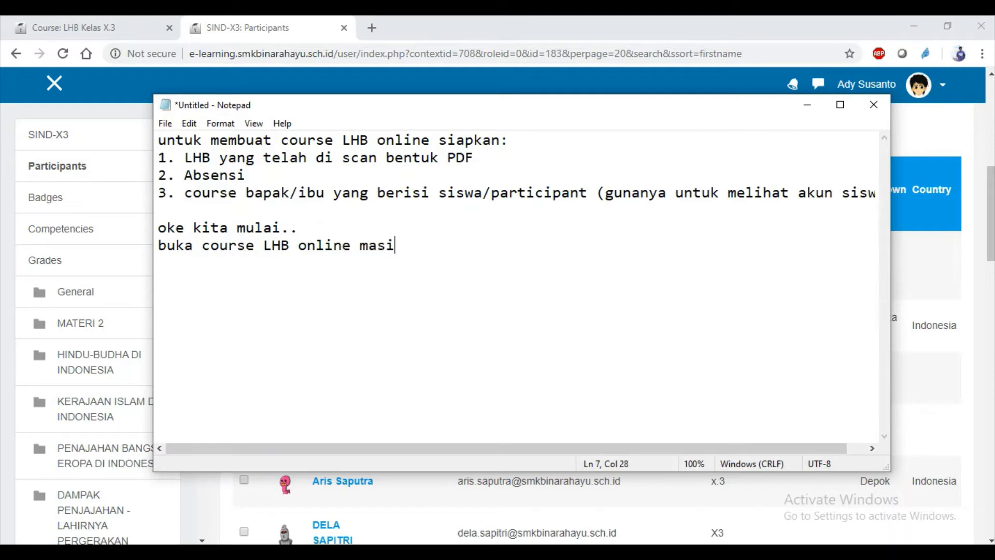
{"action": "type", "text": "ng2"}
Step: Switch to the browser, show the LHB Kelas X.3 course page and look over its topics
{"action": "key", "text": "alt+Tab"}
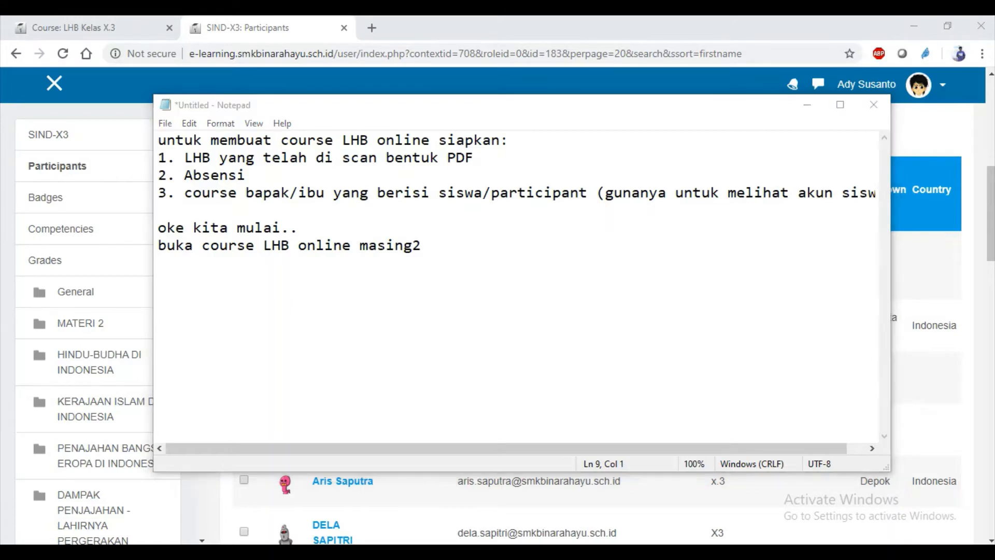
{"action": "left_click", "coordinate": [67, 18]}
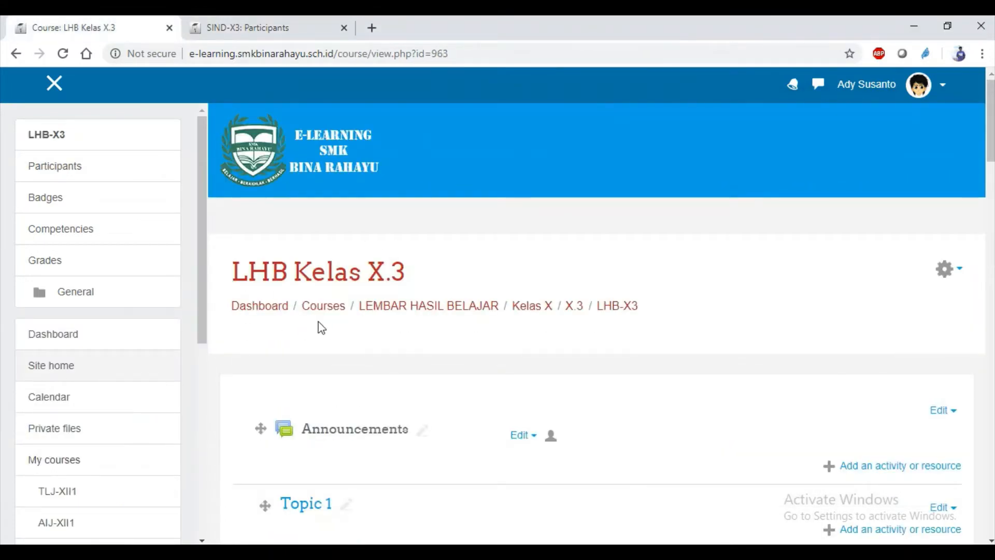
{"action": "scroll", "coordinate": [321, 327], "scroll_direction": "down", "scroll_amount": 4}
{"action": "scroll", "coordinate": [406, 308], "scroll_direction": "up", "scroll_amount": 3}
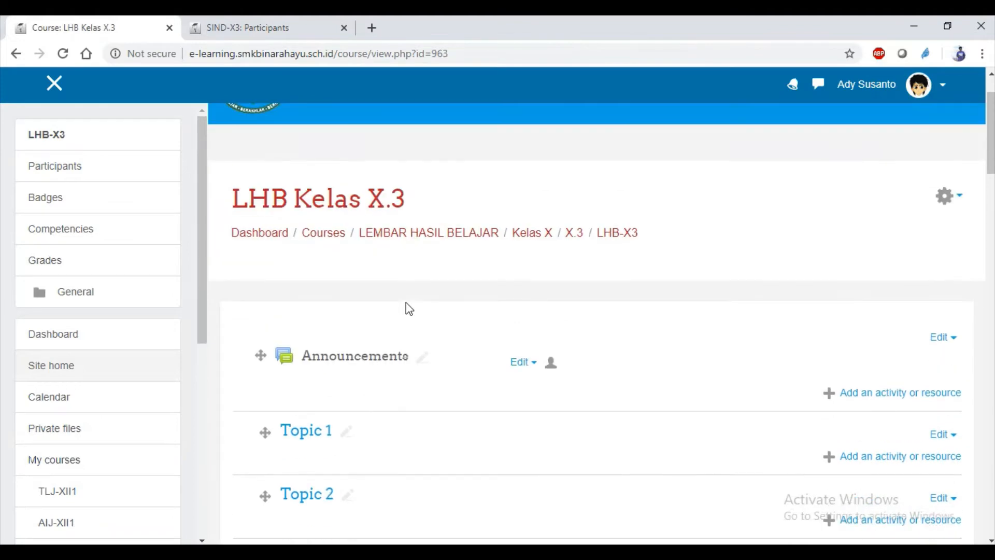
Step: Return to Notepad and add the instruction "ubah tiap Topic menjadi nama siswa berdasarkan absen"
{"action": "key", "text": "alt+Tab"}
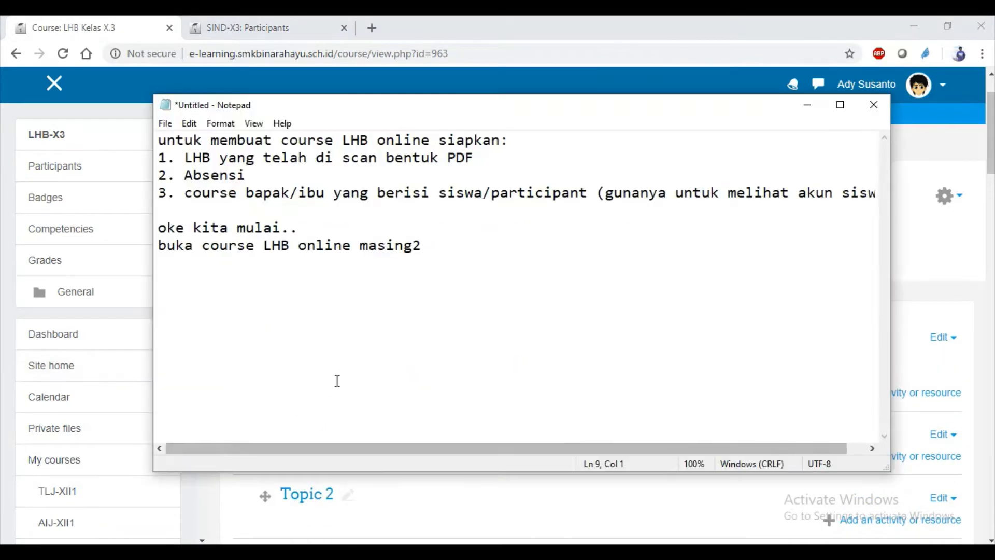
{"action": "type", "text": "ubah "}
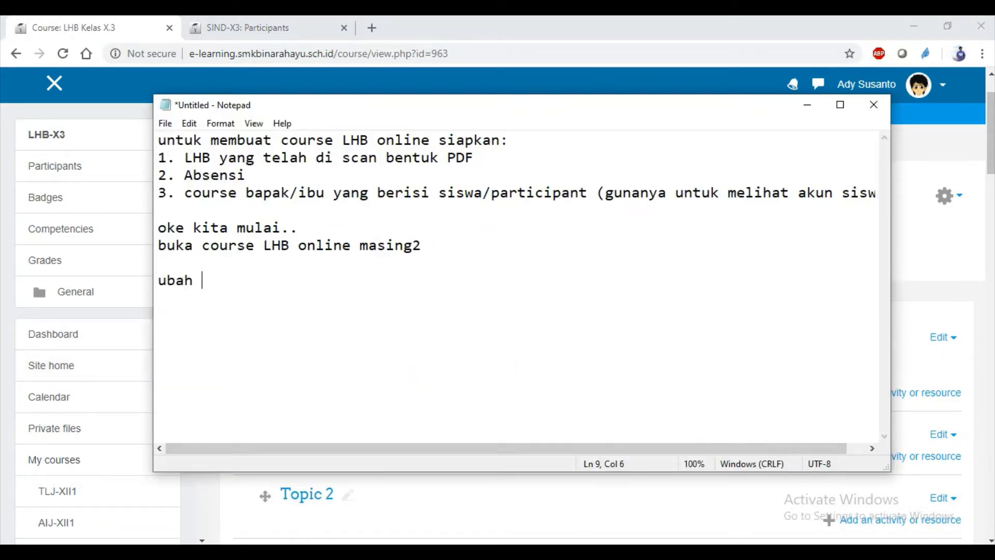
{"action": "type", "text": "tiap Topic menjad"}
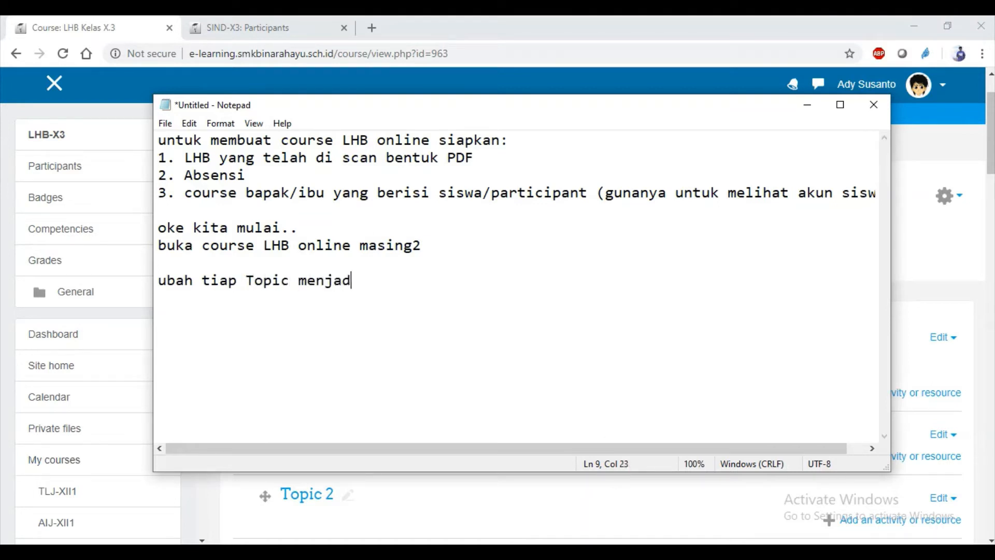
{"action": "type", "text": "i nama siswa "}
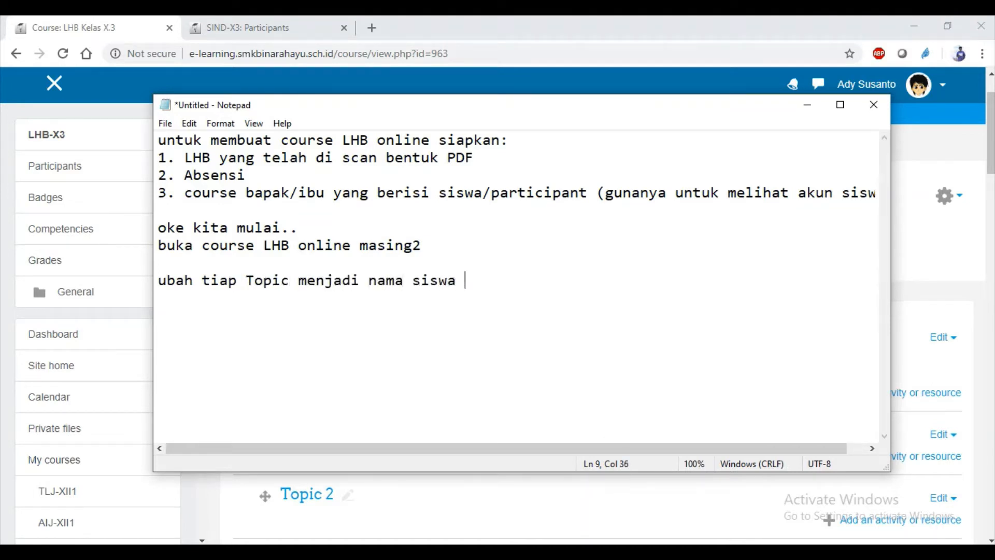
{"action": "type", "text": "berdasarkan abs"}
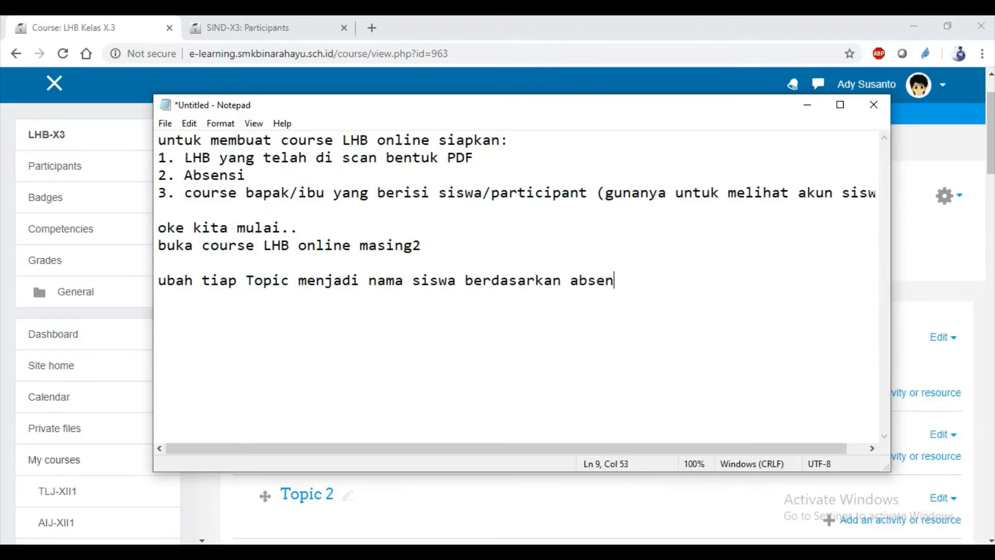
{"action": "type", "text": "en"}
Step: Bring up the course's topic list, switch to the X-3 SCAN LHB folder and copy the student name from the first PDF's file name
{"action": "left_click", "coordinate": [124, 24]}
{"action": "scroll", "coordinate": [319, 430], "scroll_direction": "down", "scroll_amount": 3}
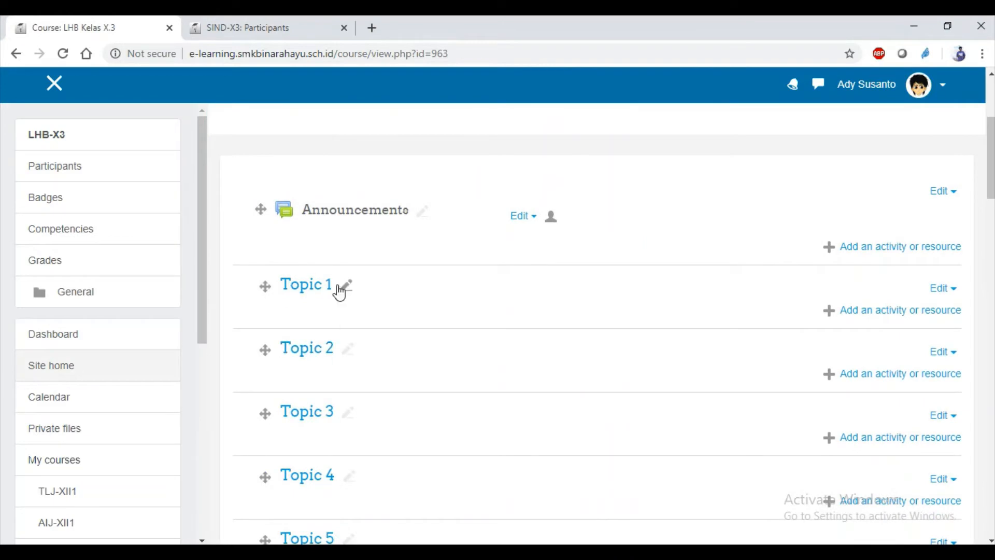
{"action": "left_click", "coordinate": [218, 551]}
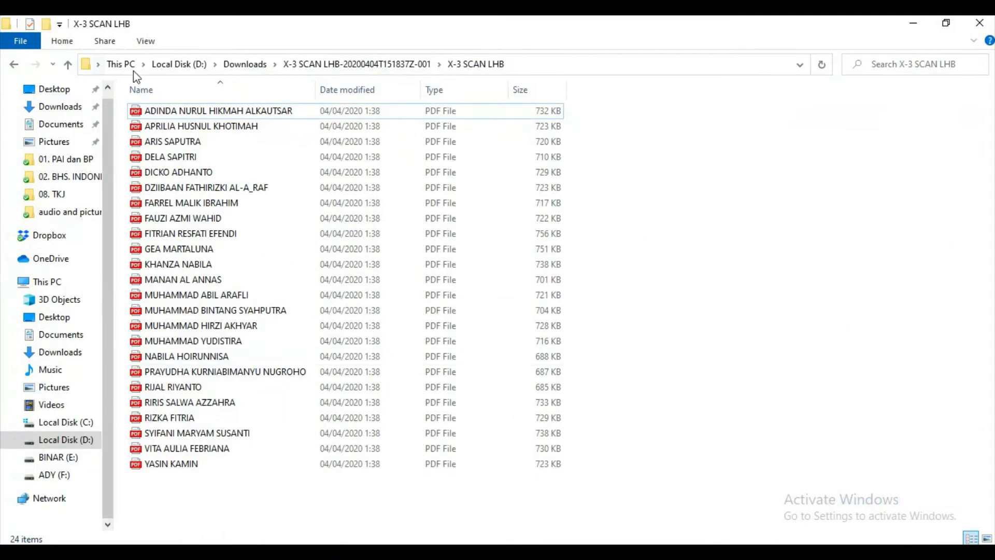
{"action": "left_click", "coordinate": [164, 114]}
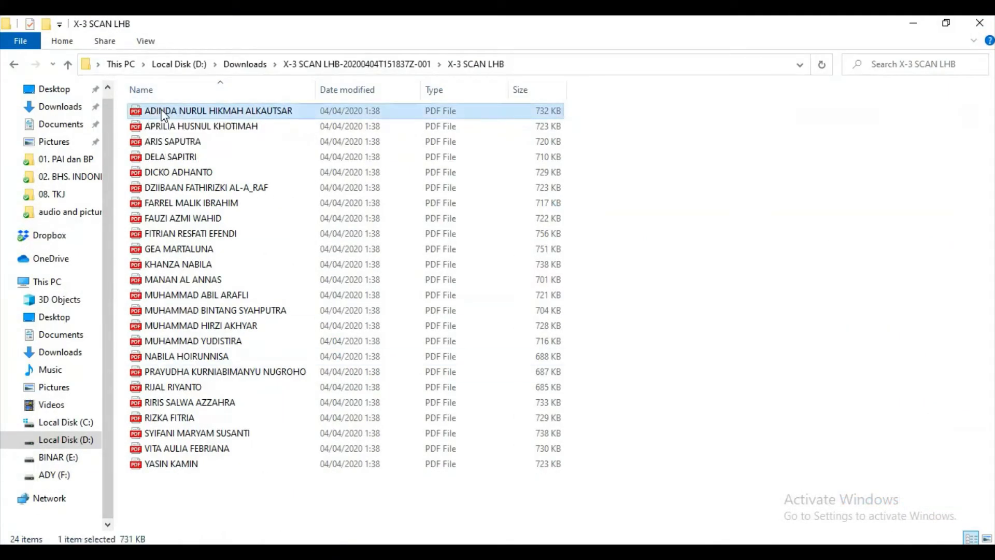
{"action": "left_click", "coordinate": [163, 113]}
{"action": "key", "text": "ctrl+c"}
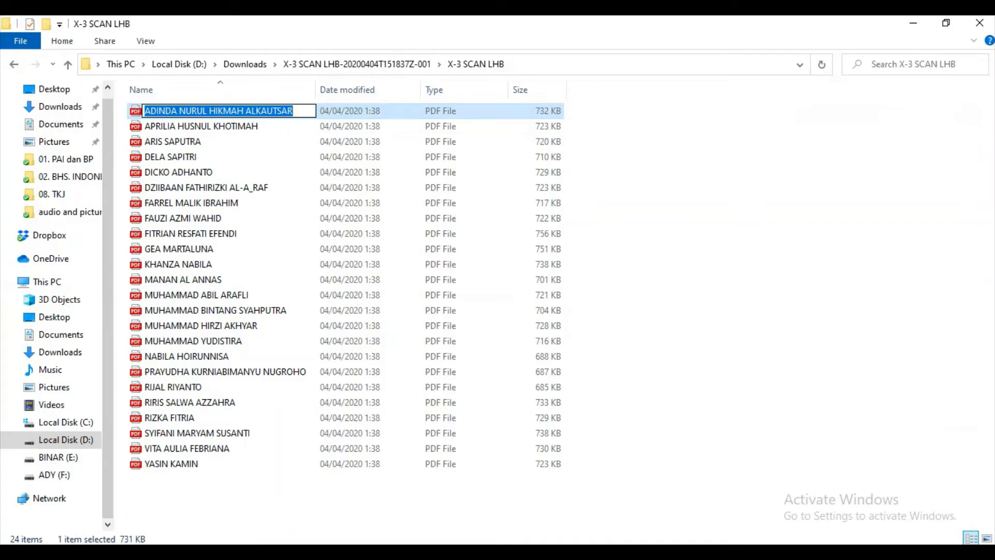
Step: Return to the course page in the browser and rename Topic 1 with the copied student name
{"action": "key", "text": "alt+Tab"}
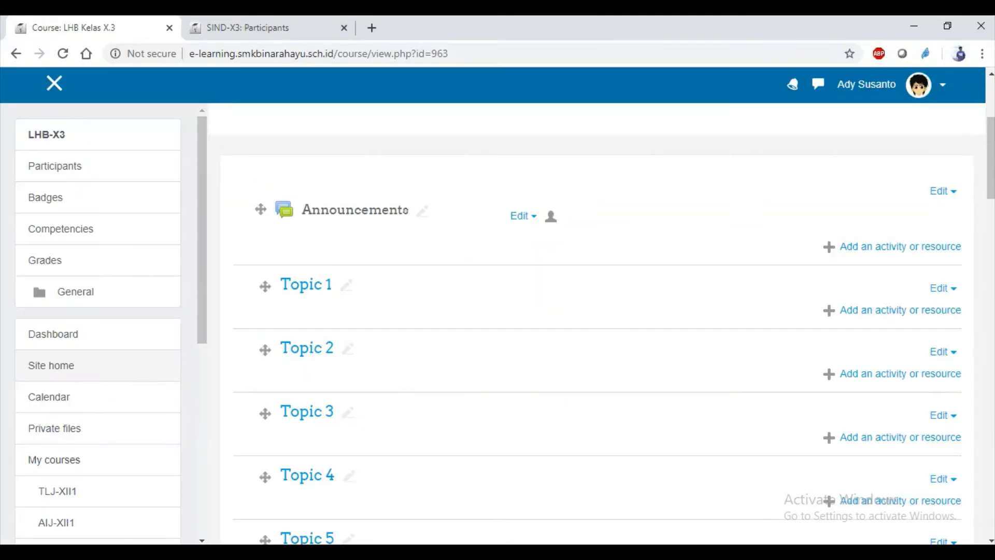
{"action": "left_click", "coordinate": [347, 285]}
{"action": "key", "text": "ctrl+v"}
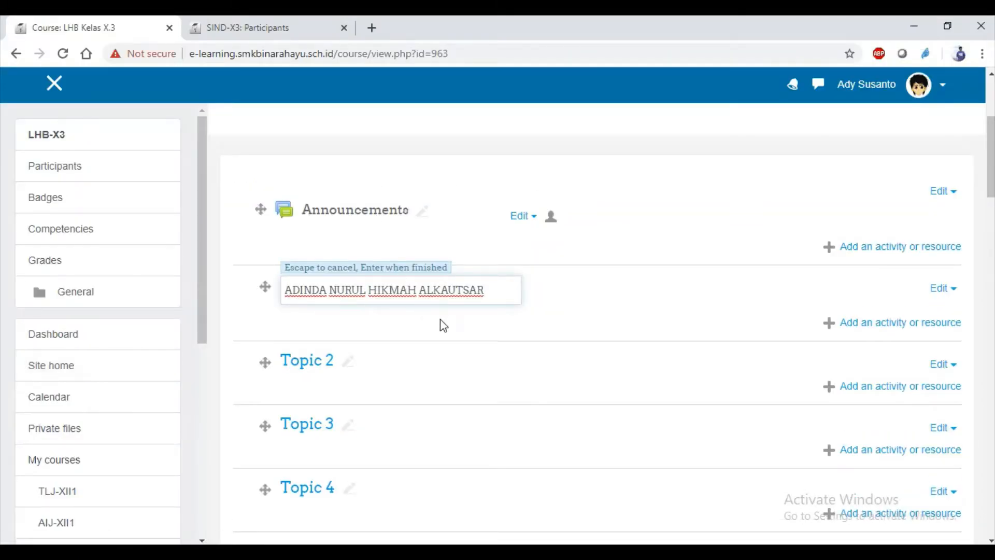
{"action": "key", "text": "Return"}
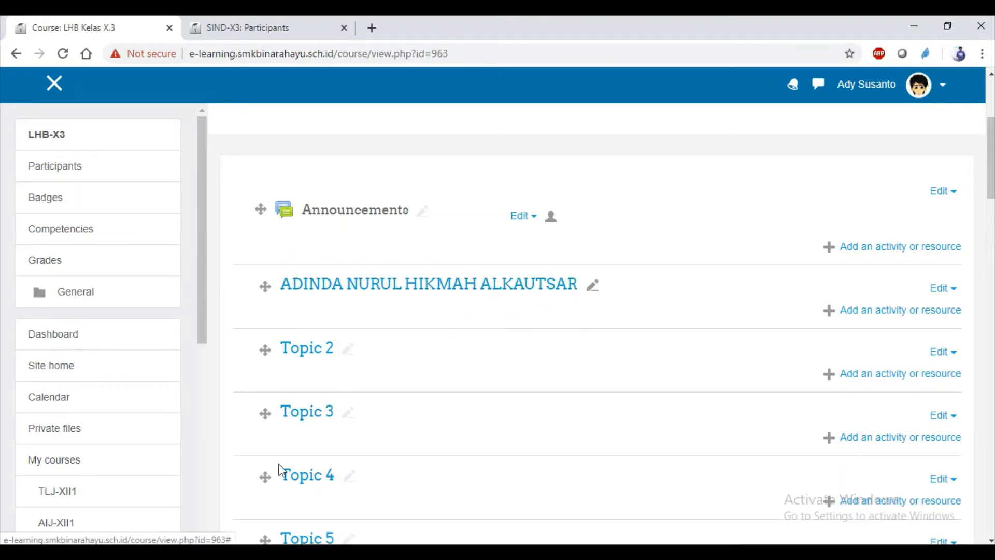
Step: Switch to the X-3 SCAN LHB folder and copy the student name from the second PDF's file name
{"action": "key", "text": "alt+Tab"}
{"action": "left_click", "coordinate": [169, 127]}
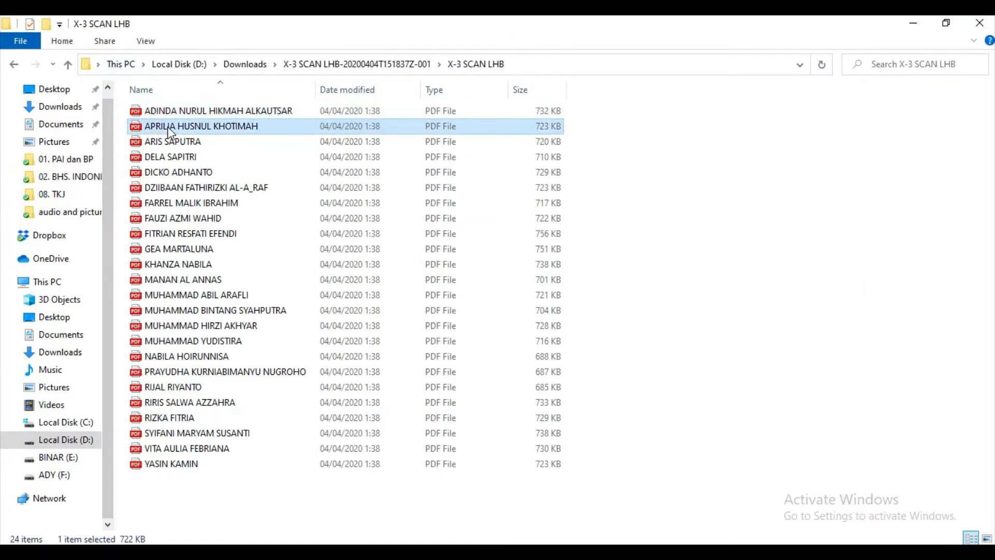
{"action": "left_click", "coordinate": [167, 127]}
{"action": "key", "text": "ctrl+c"}
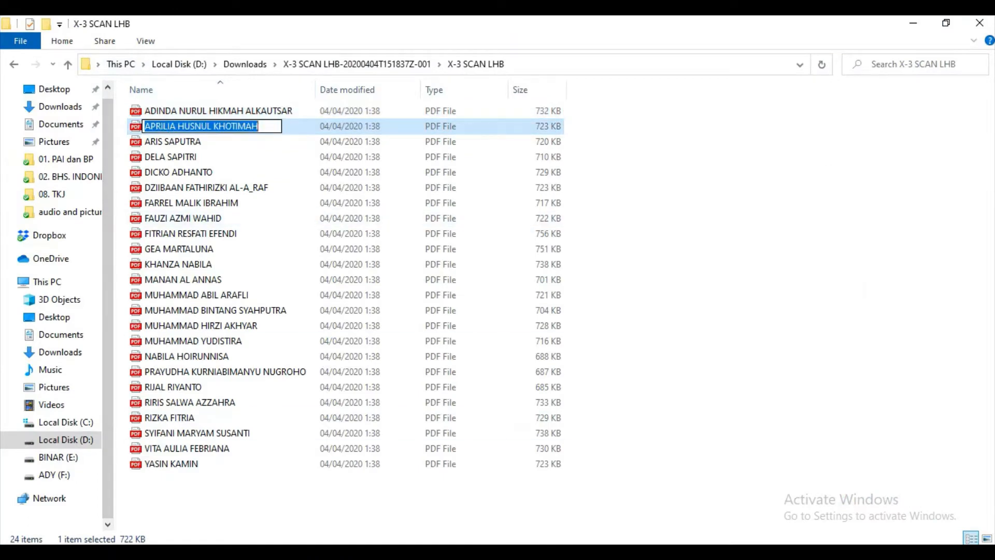
Step: Return to the course page in the browser and rename Topic 2 with the copied student name
{"action": "key", "text": "alt+Tab"}
{"action": "left_click", "coordinate": [350, 356]}
{"action": "key", "text": "ctrl+v"}
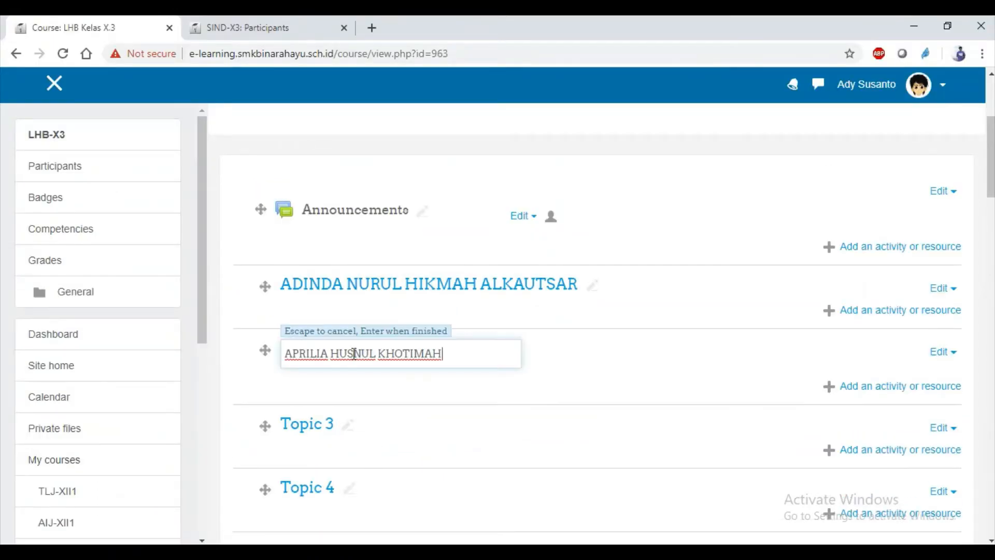
{"action": "key", "text": "Return"}
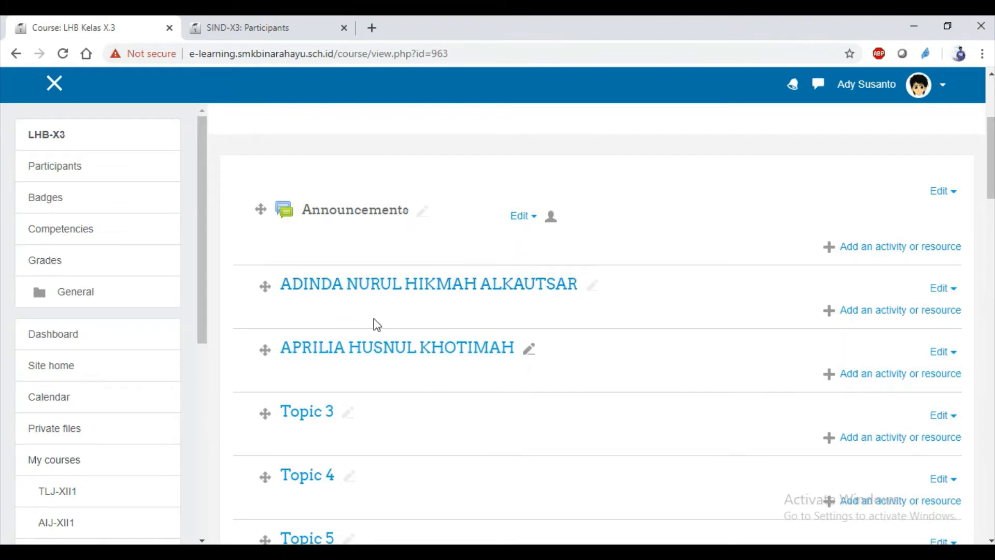
Step: Switch to Notepad and add the instruction "buat activity pada Topic tadi yg telah diubah" on a new line
{"action": "key", "text": "alt+Tab"}
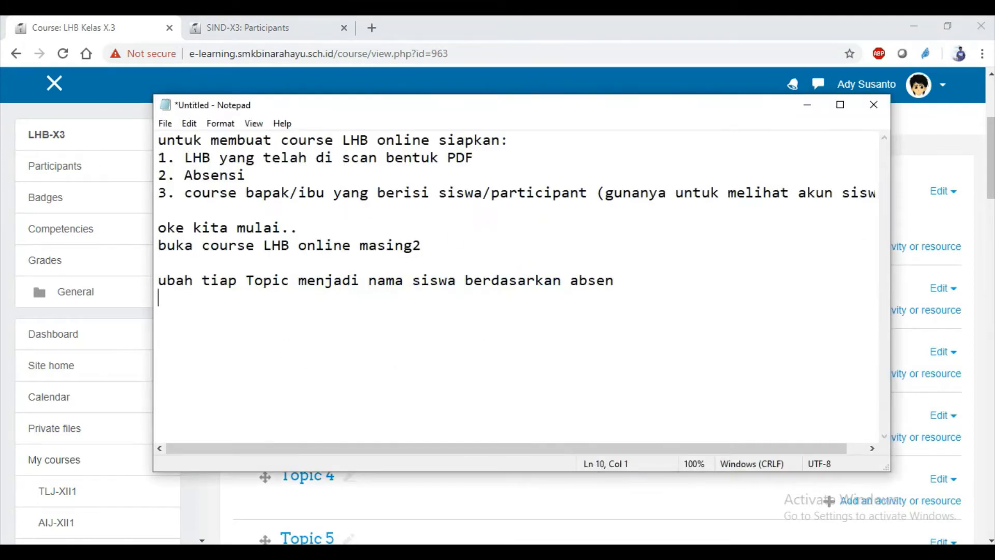
{"action": "type", "text": "buat activi"}
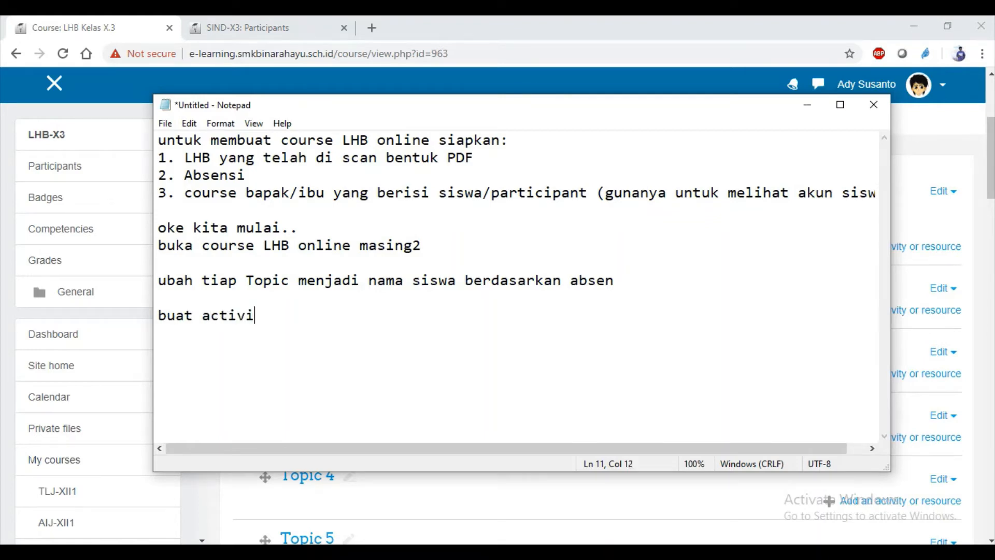
{"action": "type", "text": "ty pada "}
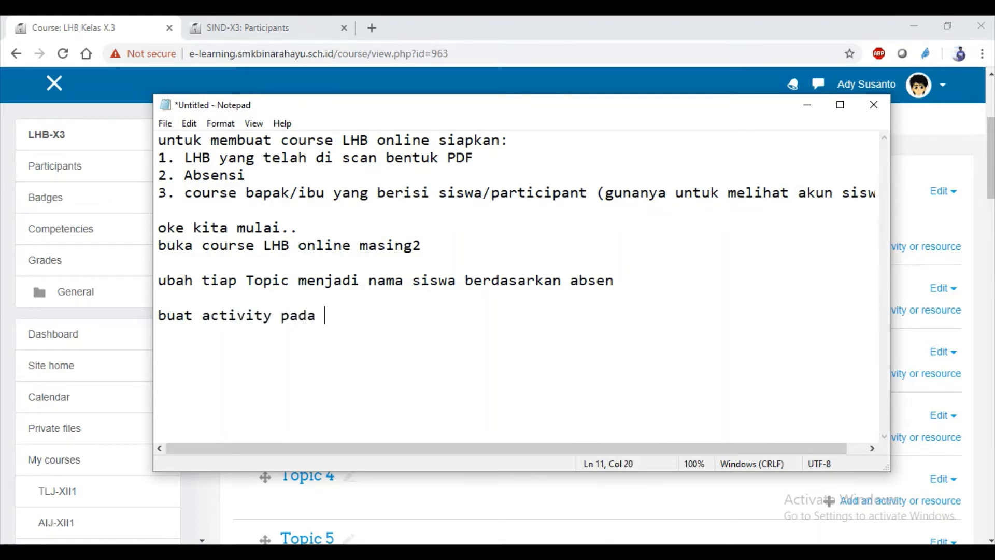
{"action": "type", "text": "Topic tadi yg "}
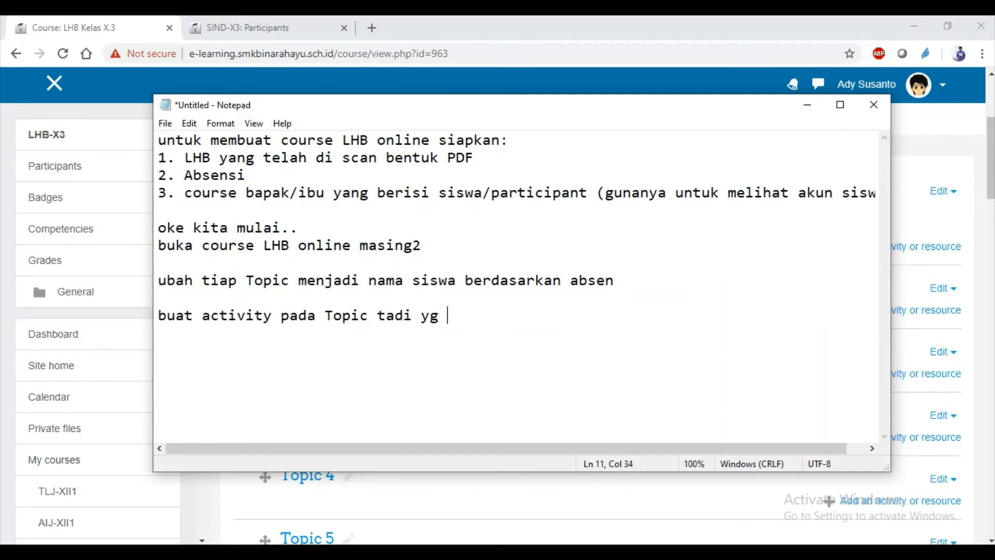
{"action": "type", "text": "telah diubah"}
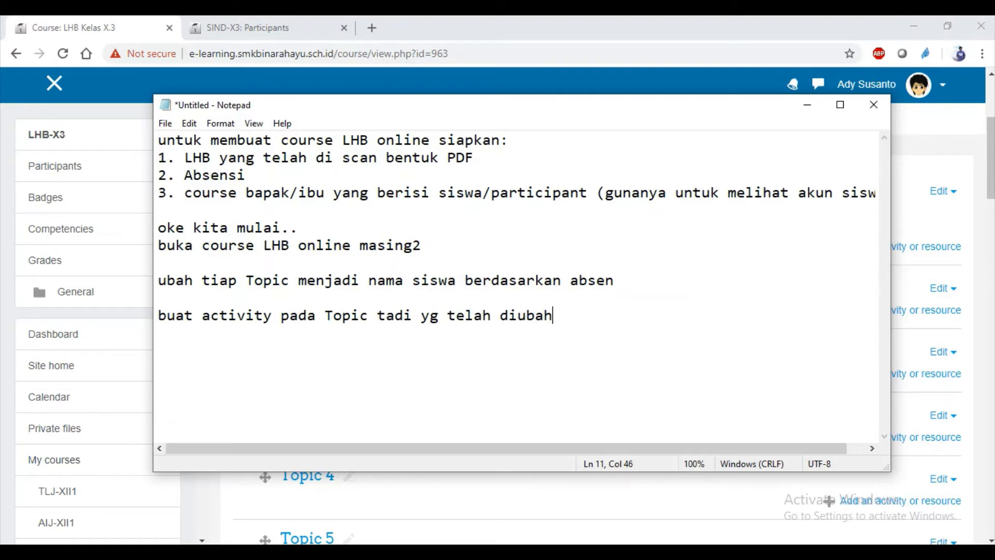
{"action": "key", "text": "Return"}
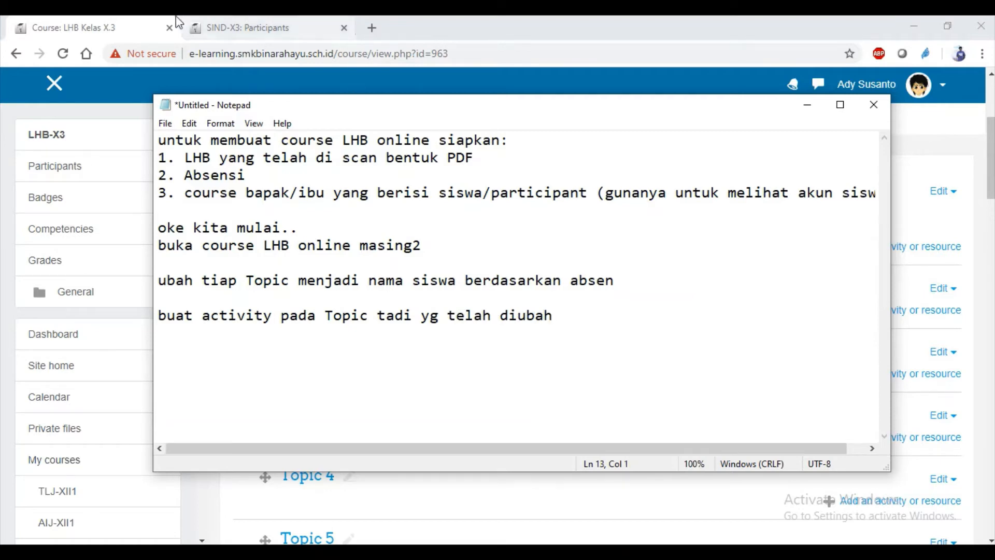
Step: Return to the course page and select File as the resource to add to the first student's topic
{"action": "left_click", "coordinate": [112, 18]}
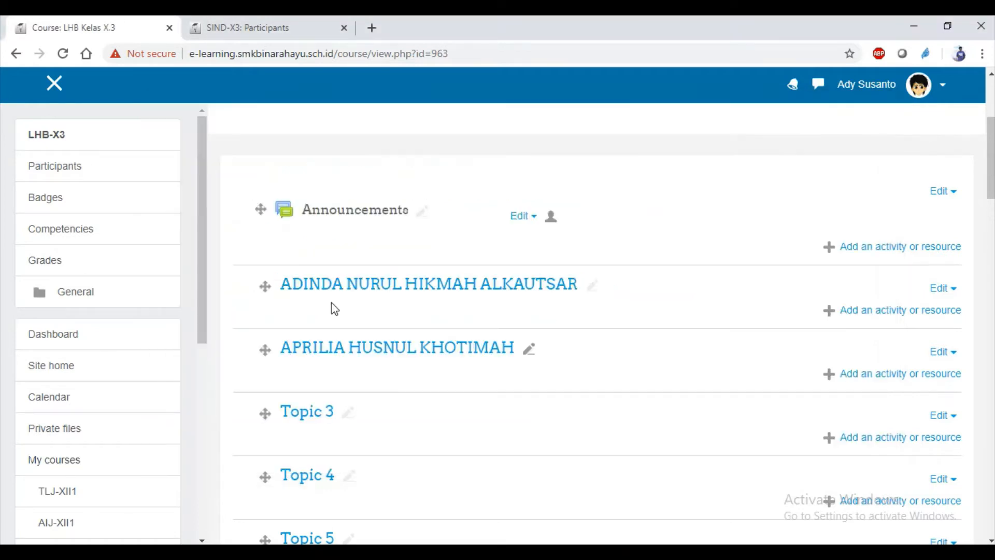
{"action": "left_click", "coordinate": [863, 313]}
{"action": "scroll", "coordinate": [401, 238], "scroll_direction": "down", "scroll_amount": 2}
{"action": "scroll", "coordinate": [399, 239], "scroll_direction": "down", "scroll_amount": 9}
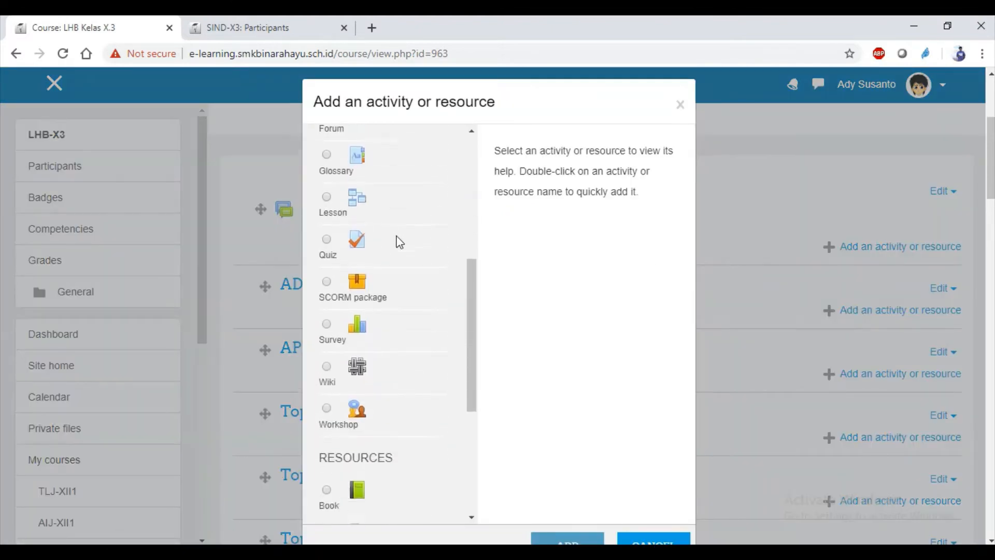
{"action": "left_click", "coordinate": [361, 281]}
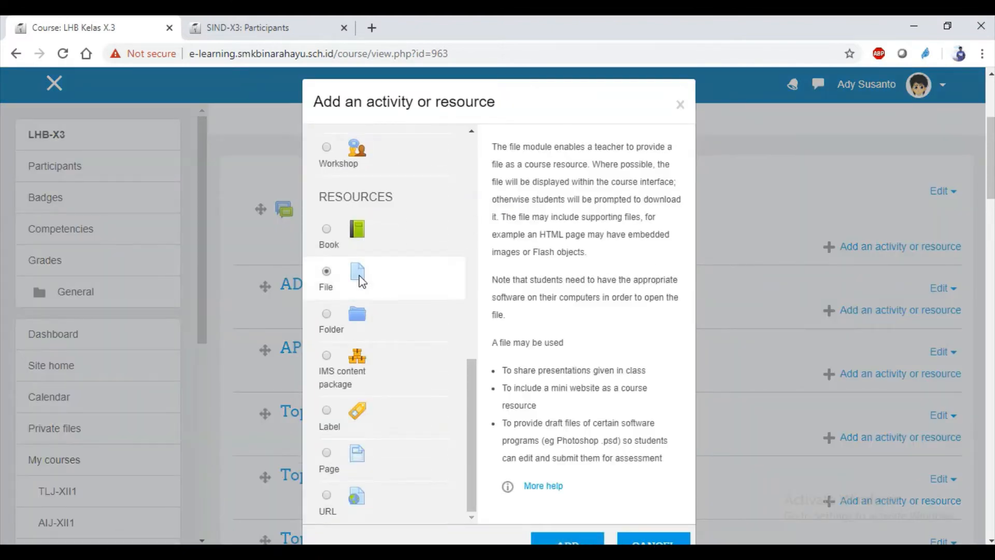
Step: Switch to Notepad and add the instruction "pilih File" below the previous one
{"action": "key", "text": "alt+Tab"}
{"action": "type", "text": "pi"}
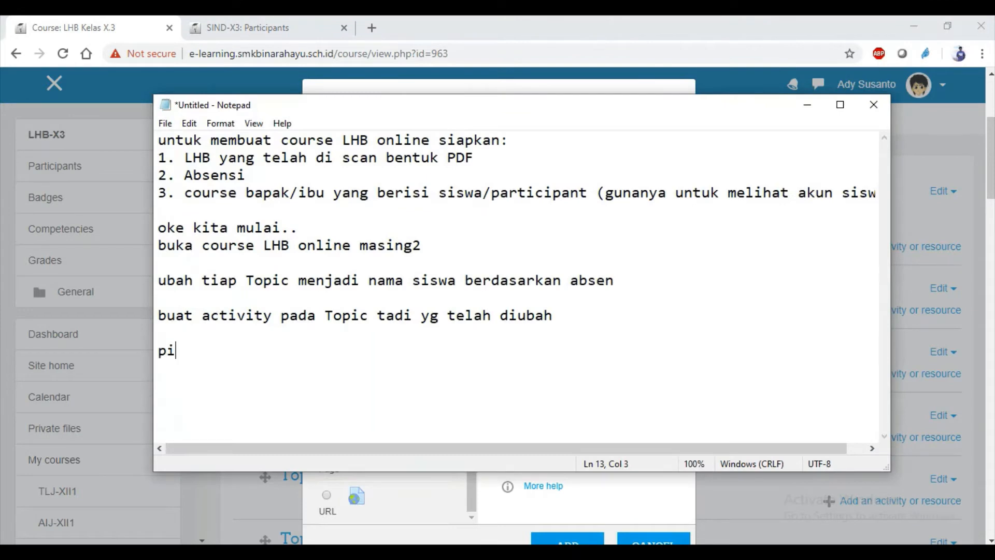
{"action": "type", "text": "lih File"}
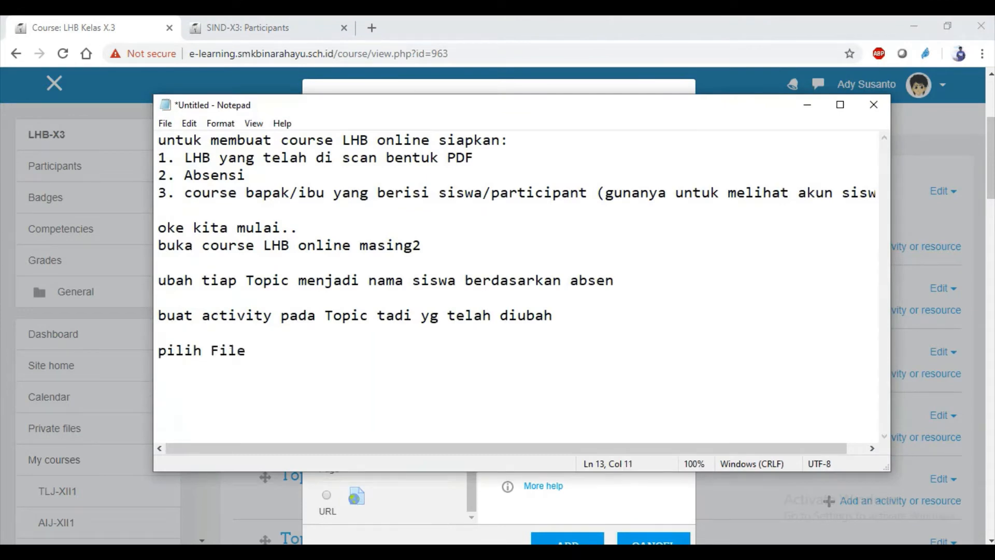
Step: Return to the browser and add the selected File resource to the first student's topic, bringing up its General settings
{"action": "left_click", "coordinate": [115, 19]}
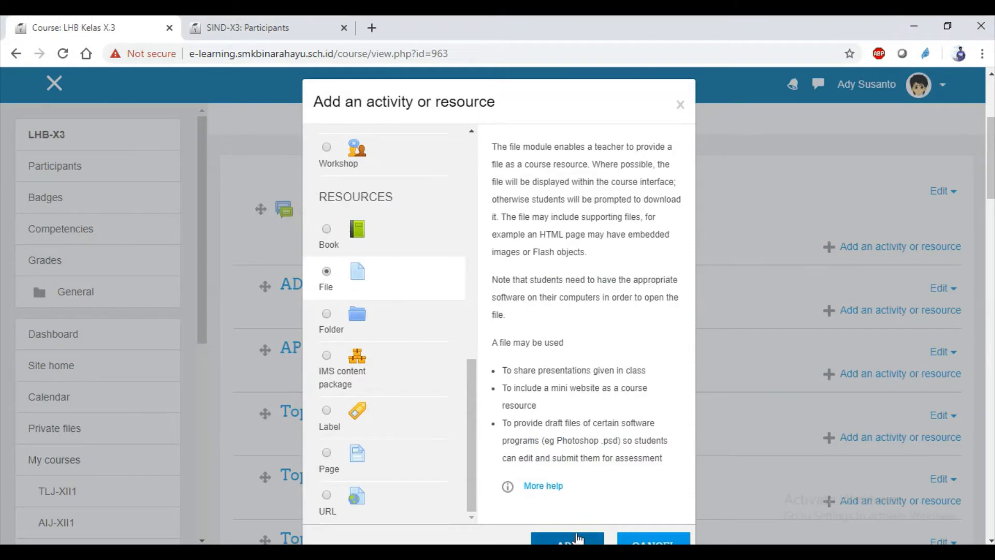
{"action": "scroll", "coordinate": [567, 539], "scroll_direction": "down", "scroll_amount": 2}
{"action": "left_click", "coordinate": [569, 474]}
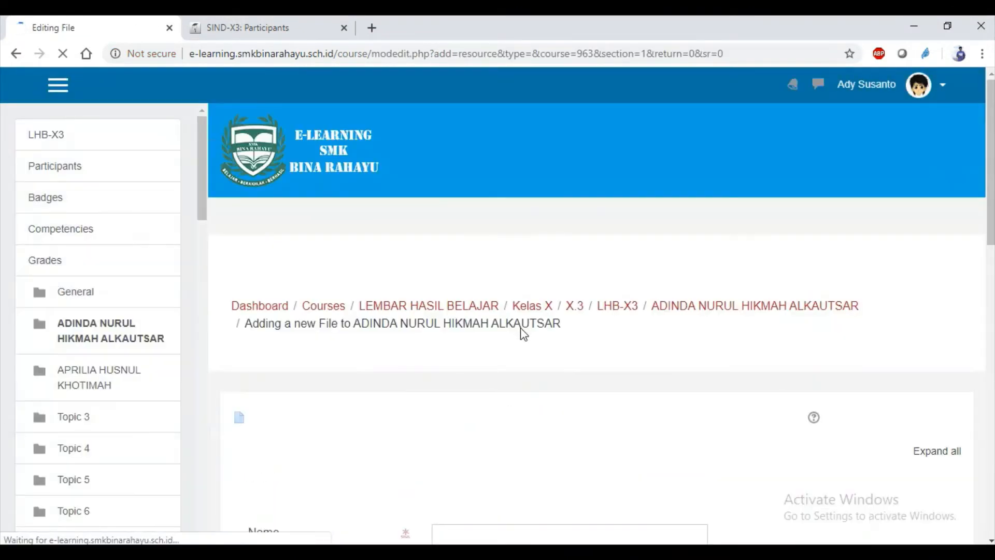
{"action": "scroll", "coordinate": [517, 340], "scroll_direction": "down", "scroll_amount": 4}
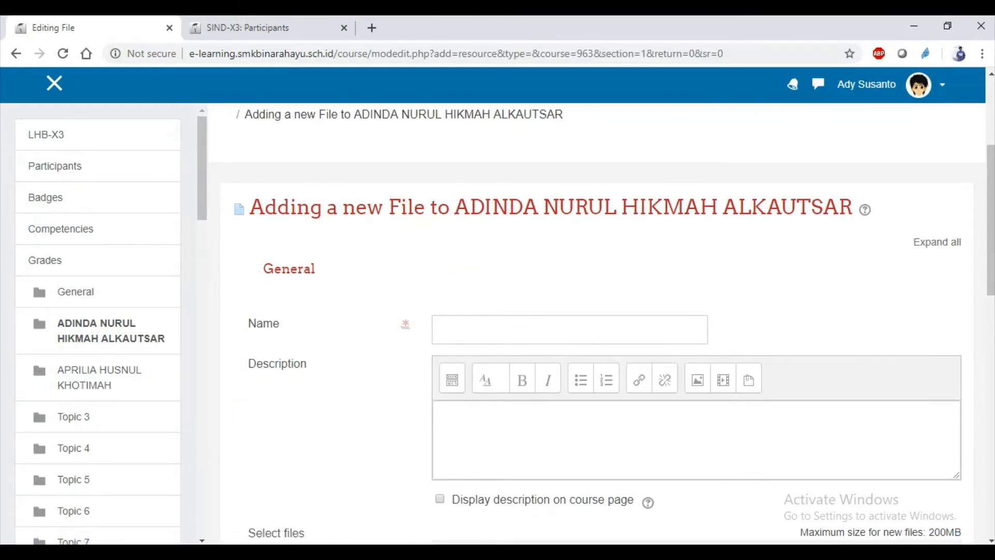
Step: Switch to Notepad and add the instruction "Isikan nama sesuai dengan nama Topic"
{"action": "key", "text": "alt+Tab"}
{"action": "type", "text": "Isika"}
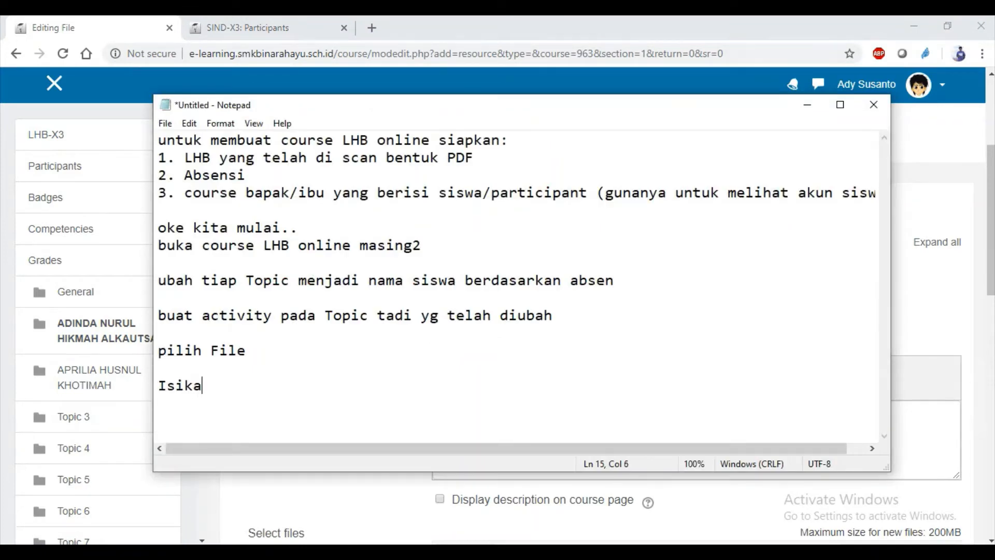
{"action": "type", "text": "n nama sesuai"}
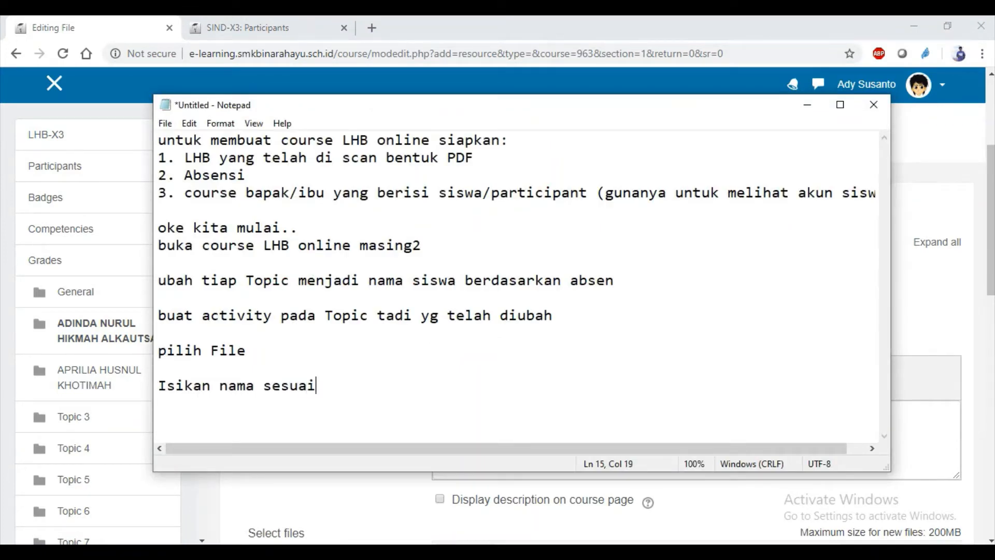
{"action": "type", "text": " dengan nama"}
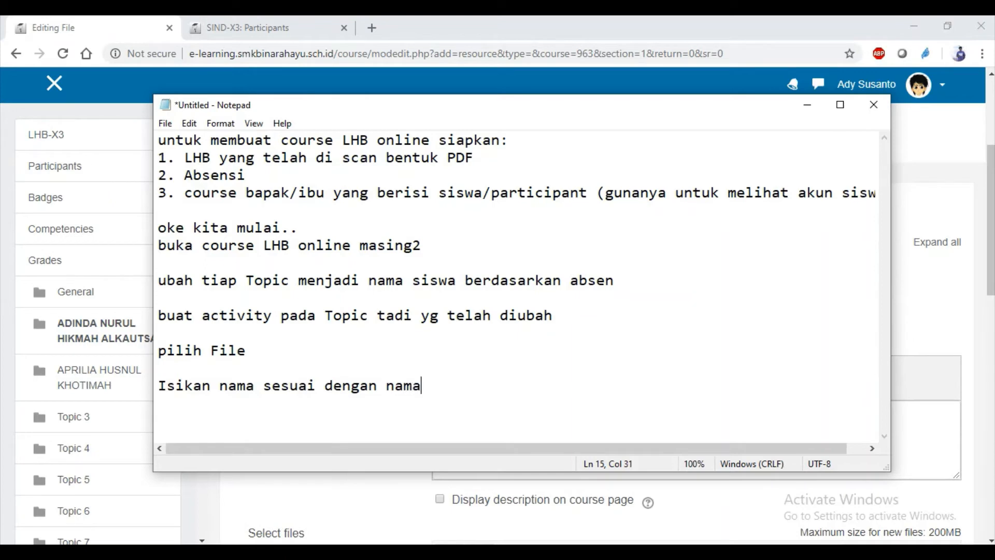
{"action": "type", "text": " Topic"}
Step: Return to the file form in the browser and copy the student's name from the page heading into the Name field
{"action": "left_click", "coordinate": [132, 21]}
{"action": "left_click_drag", "start_coordinate": [458, 205], "coordinate": [855, 208]}
{"action": "key", "text": "ctrl+c"}
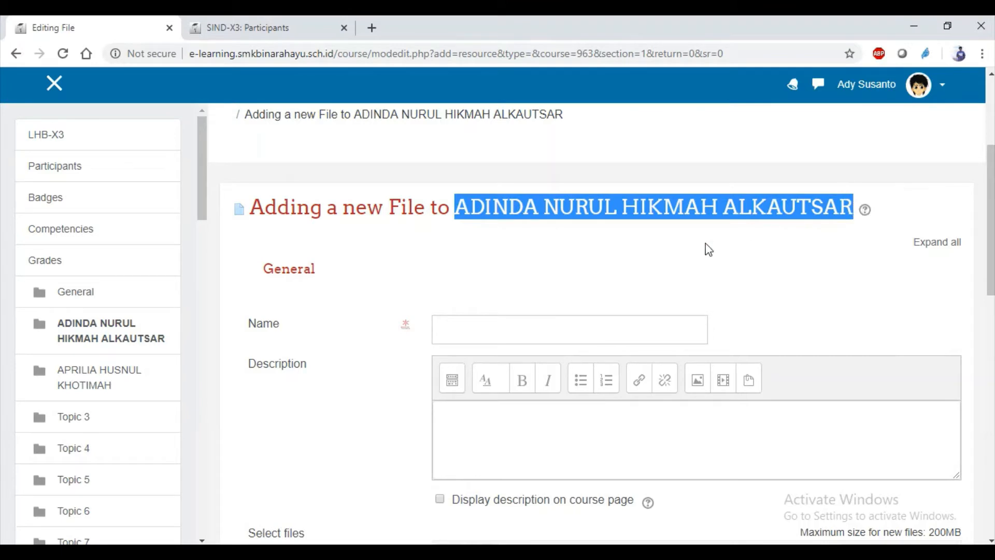
{"action": "left_click", "coordinate": [519, 323]}
{"action": "key", "text": "ctrl+v"}
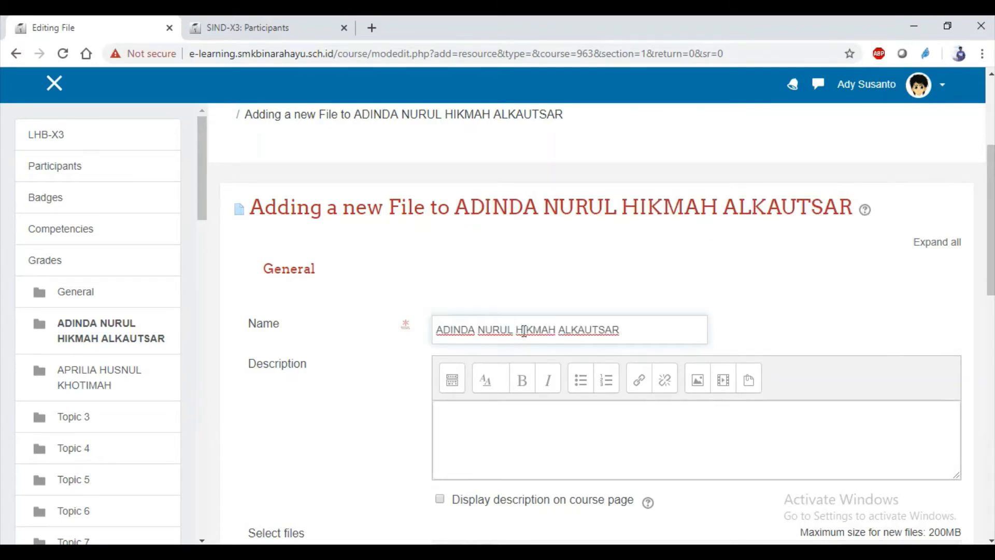
Step: Switch to Notepad and add the instruction "upload LHB PDF tadi dengan cara di drag n drop", followed by a blank line
{"action": "scroll", "coordinate": [409, 356], "scroll_direction": "down", "scroll_amount": 7}
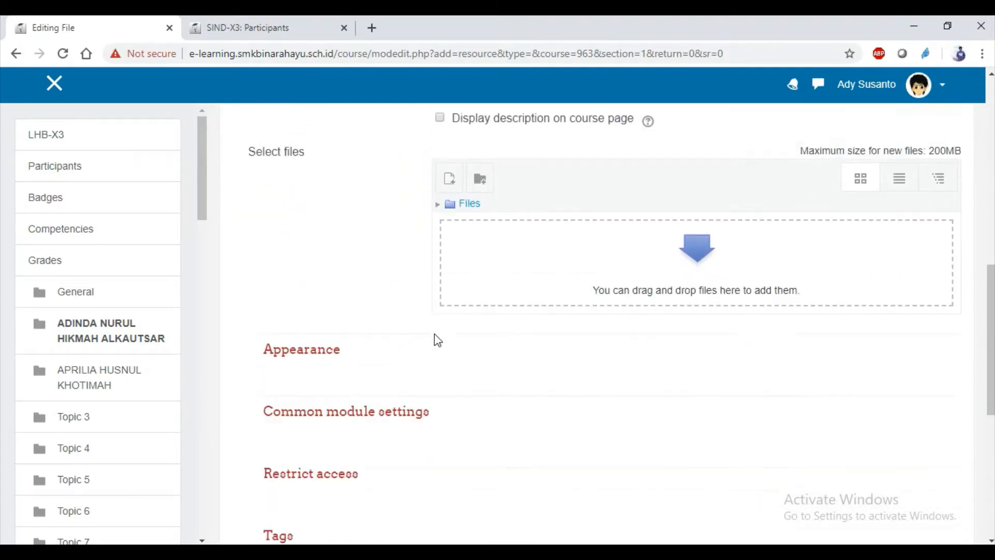
{"action": "left_click", "coordinate": [341, 551]}
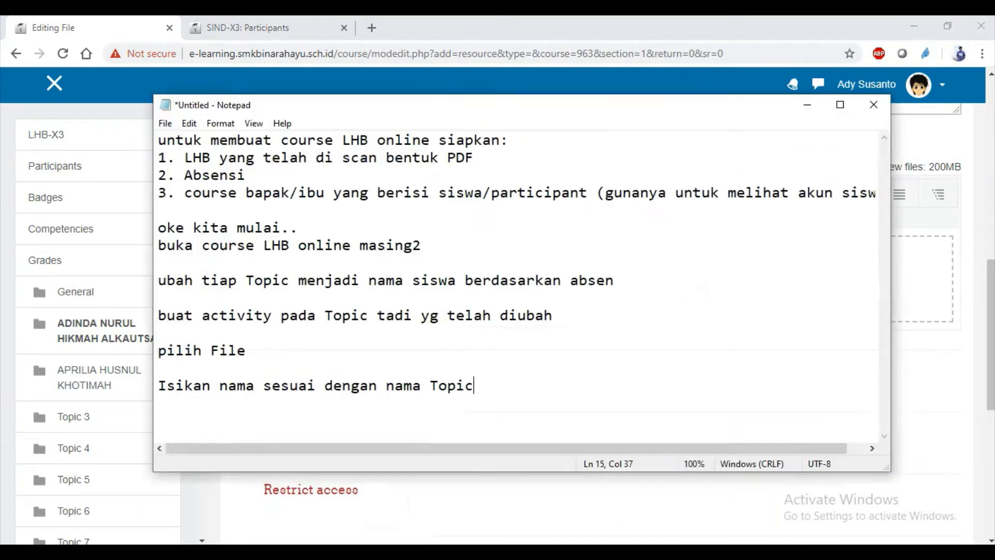
{"action": "left_click_drag", "start_coordinate": [479, 448], "coordinate": [505, 448]}
{"action": "scroll", "coordinate": [526, 398], "scroll_direction": "left", "scroll_amount": 1}
{"action": "type", "text": "upload "}
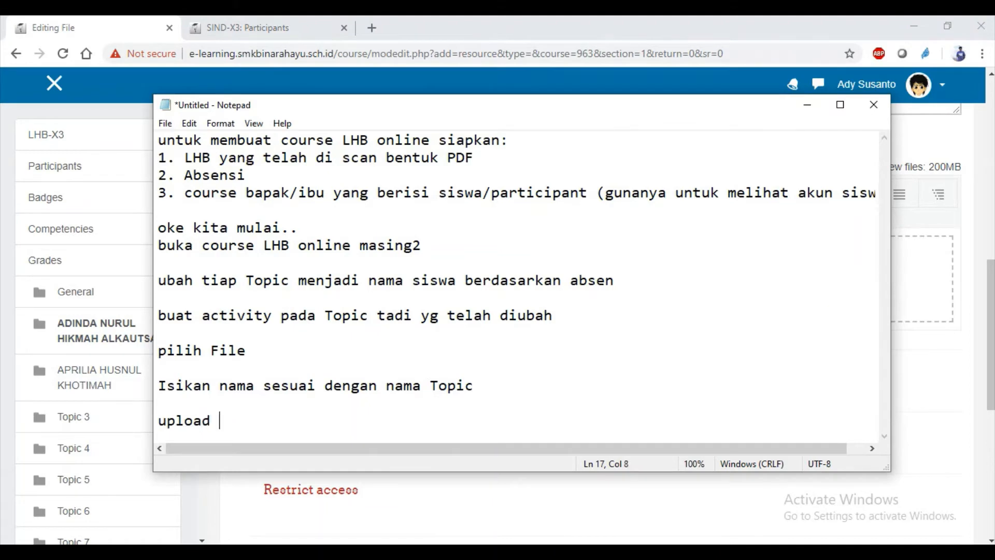
{"action": "type", "text": "LHB PDF tad"}
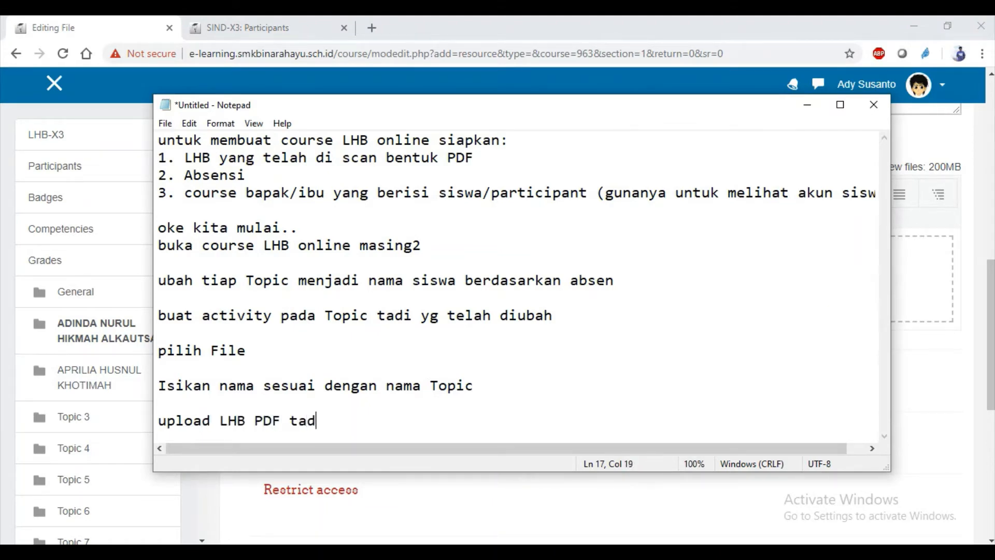
{"action": "type", "text": "i dengan "}
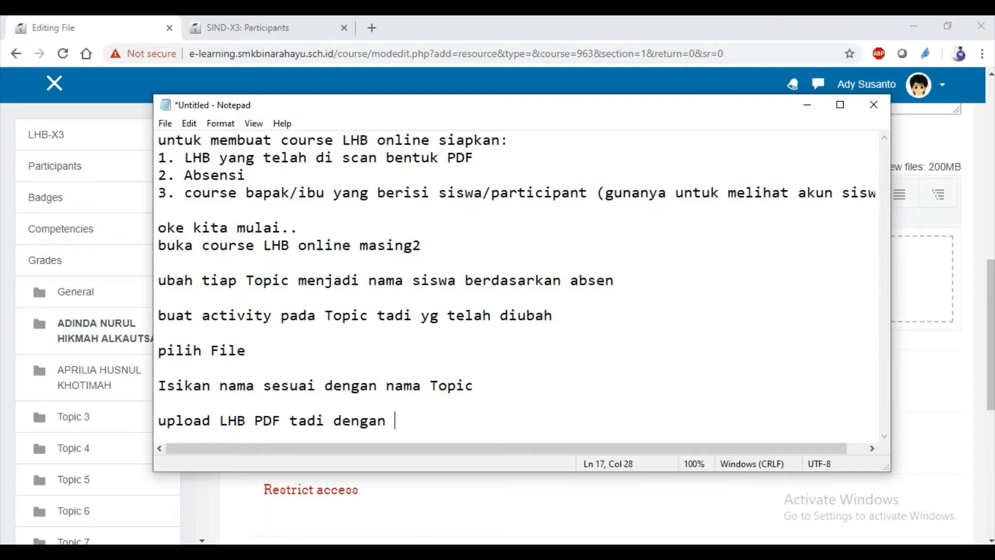
{"action": "type", "text": "cara di drg"}
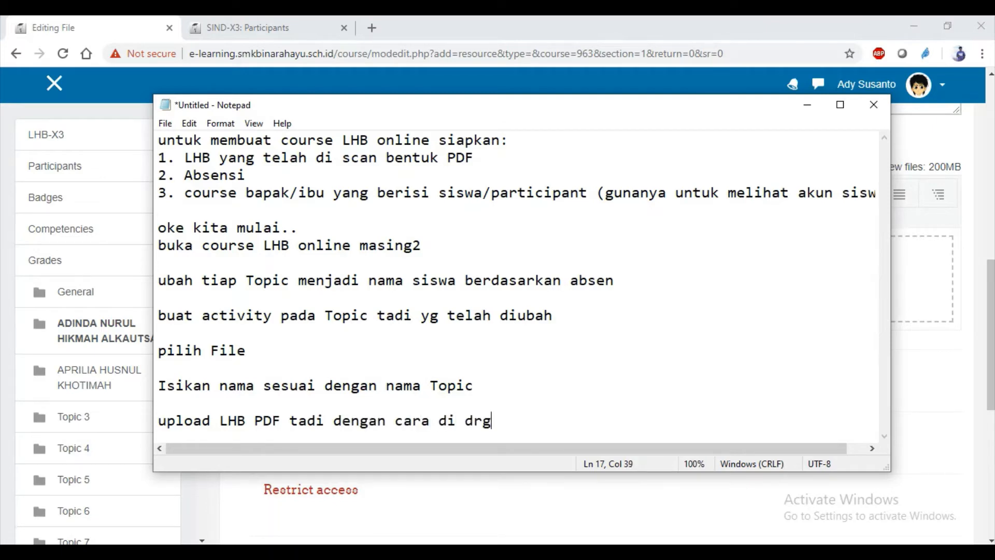
{"action": "key", "text": "BackSpace"}
{"action": "type", "text": "ag n drop"}
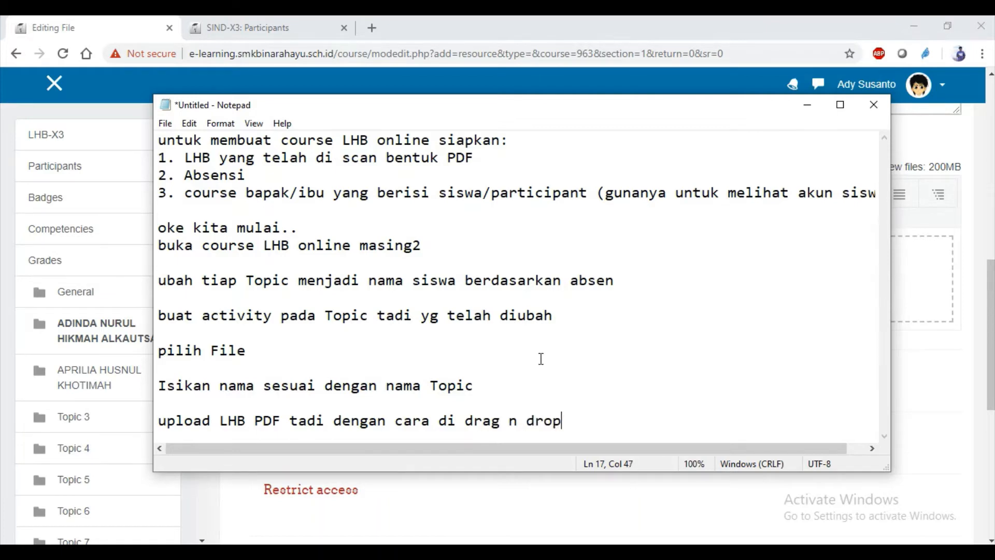
{"action": "key", "text": "Return"}
{"action": "key", "text": "Return"}
Step: Upload the first student's PDF from the X-3 SCAN LHB folder into the file form's Select files area
{"action": "left_click", "coordinate": [104, 19]}
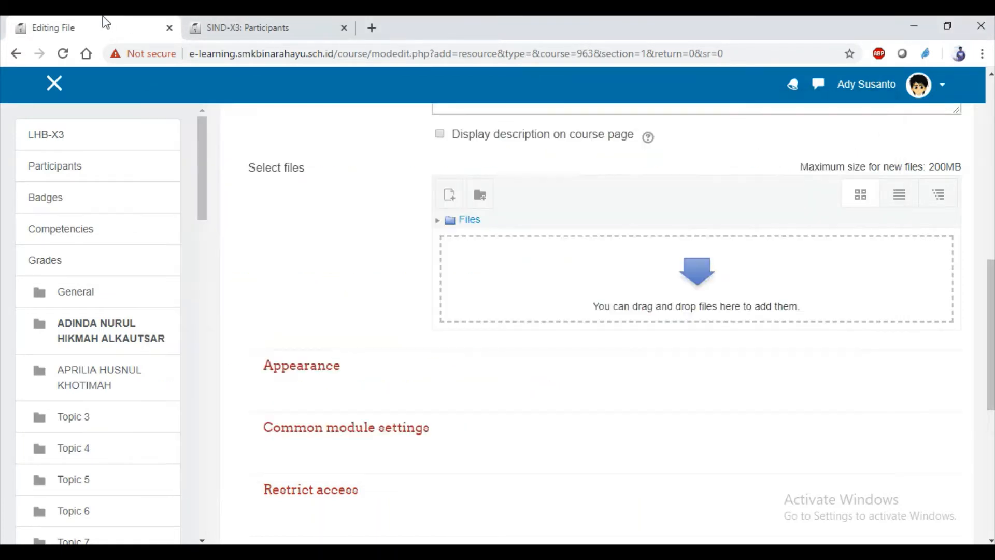
{"action": "key", "text": "alt+Tab"}
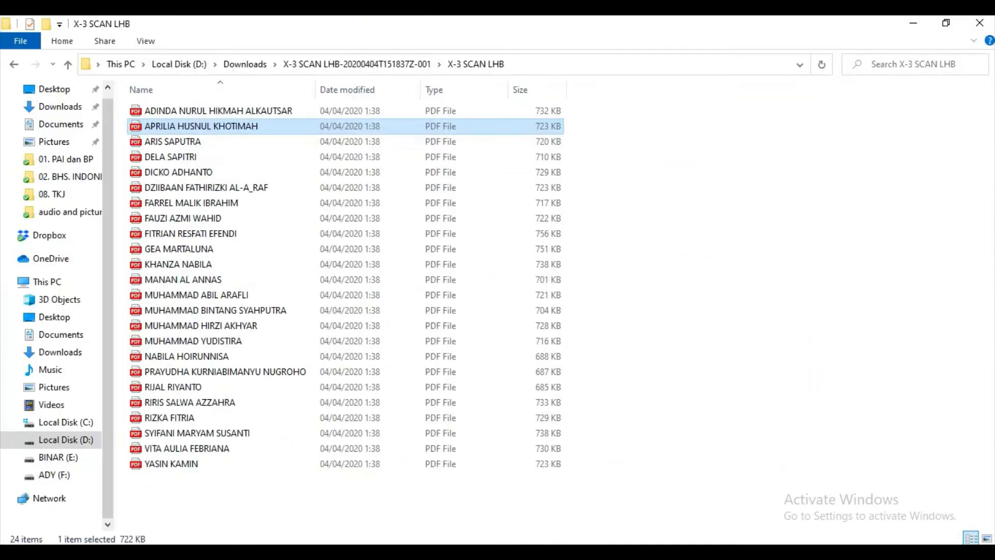
{"action": "left_click", "coordinate": [202, 112]}
{"action": "left_click_drag", "start_coordinate": [202, 111], "coordinate": [570, 289]}
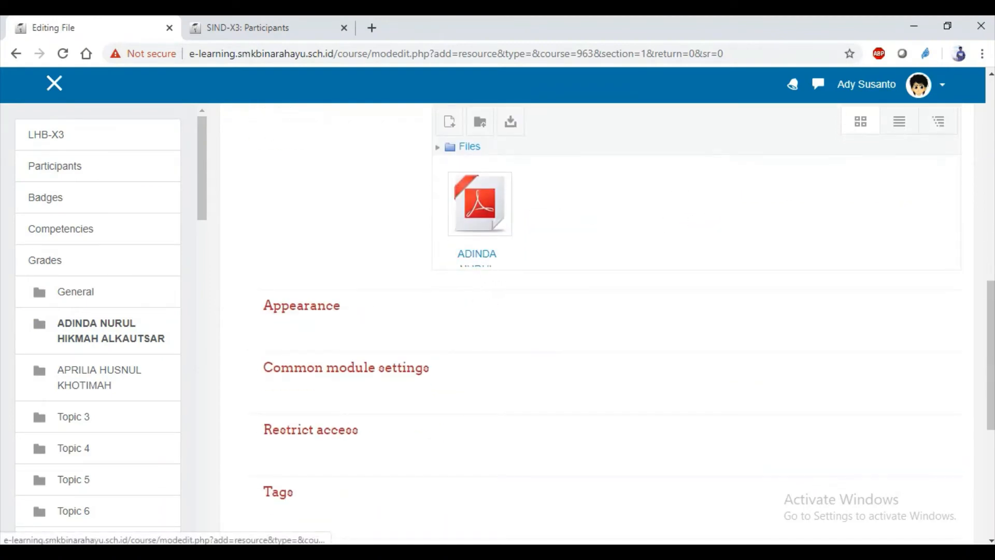
Step: Switch to Notepad, add the instruction "setting Restrict Access" followed by a blank line, and move the window clear of the form's Restrict access heading
{"action": "key", "text": "alt+Tab"}
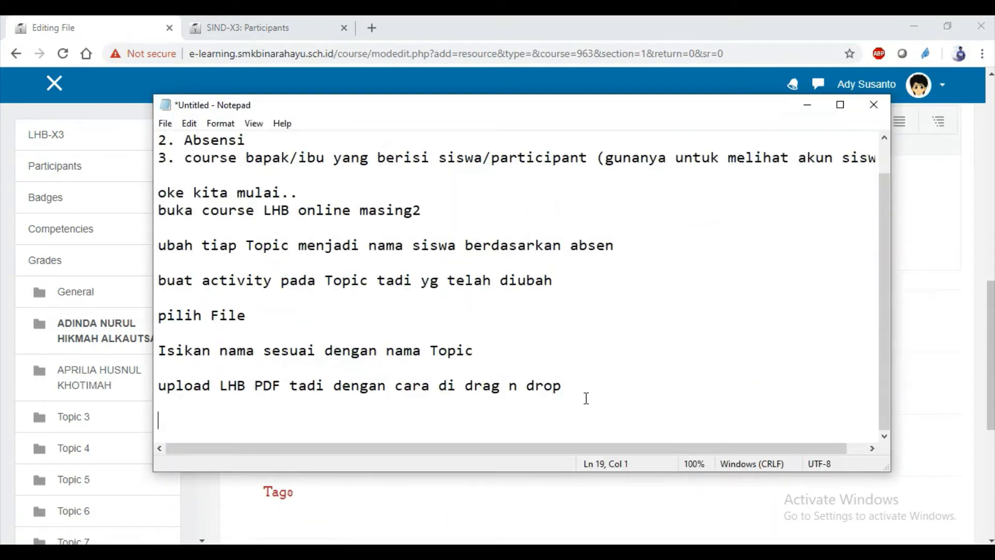
{"action": "type", "text": "setting"}
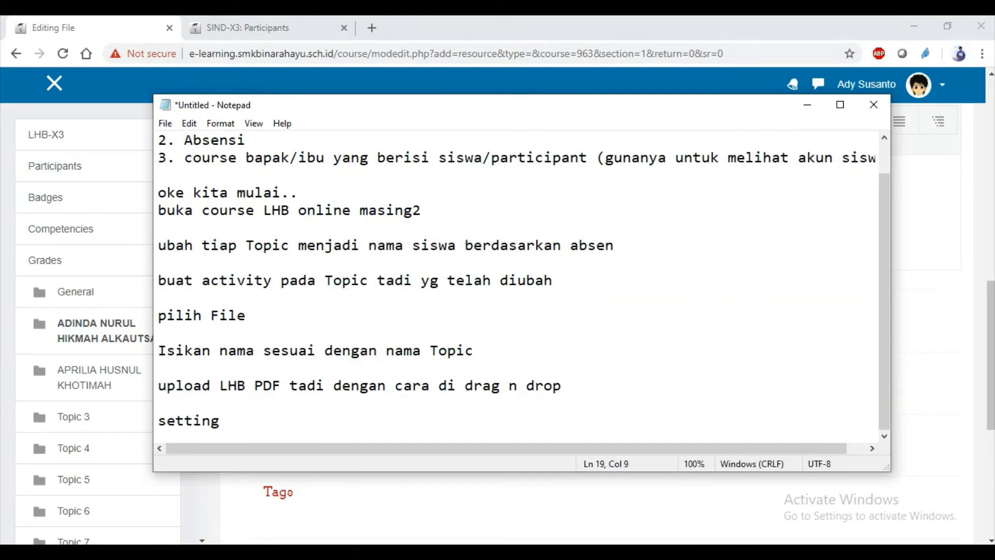
{"action": "type", "text": " Re"}
{"action": "left_click_drag", "start_coordinate": [422, 111], "coordinate": [570, 45]}
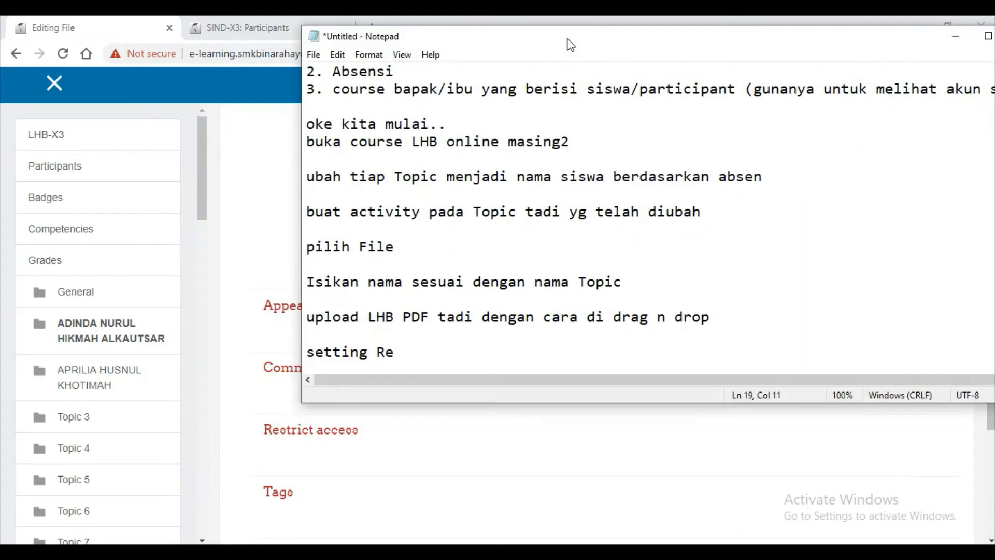
{"action": "type", "text": "strict Access"}
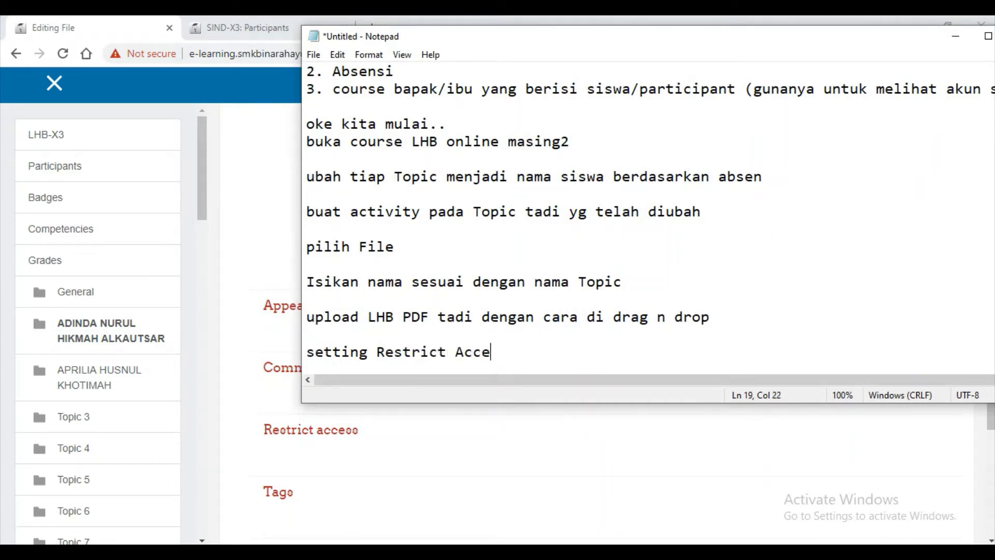
{"action": "key", "text": "Return"}
{"action": "key", "text": "Return"}
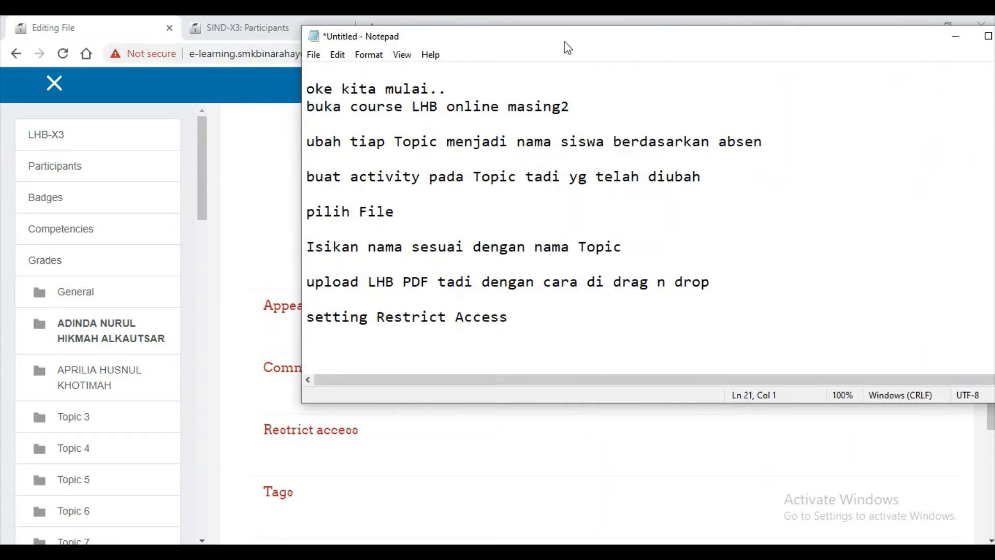
Step: Return to the file form in the browser, expand the Restrict access section and start adding a restriction
{"action": "left_click", "coordinate": [459, 459]}
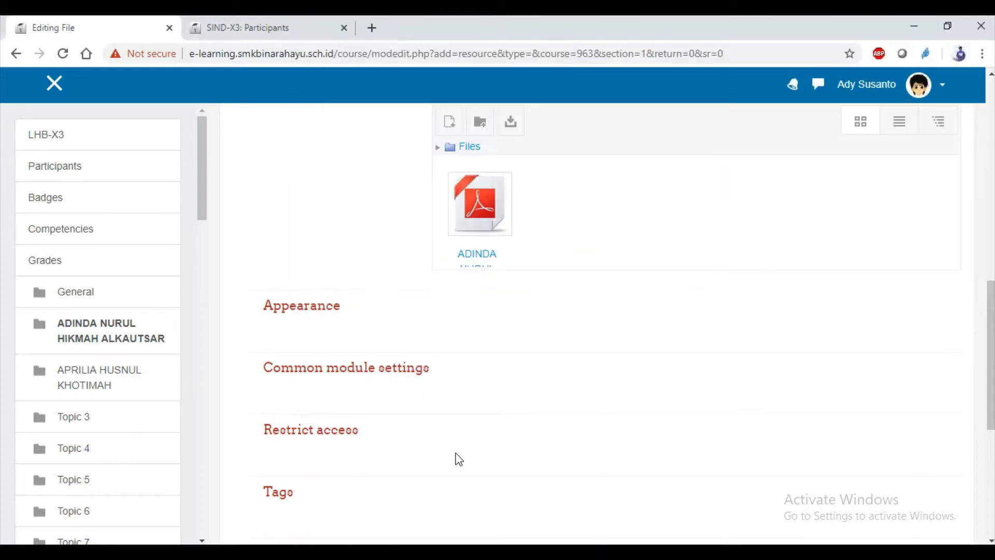
{"action": "left_click", "coordinate": [357, 436]}
{"action": "scroll", "coordinate": [501, 312], "scroll_direction": "down", "scroll_amount": 3}
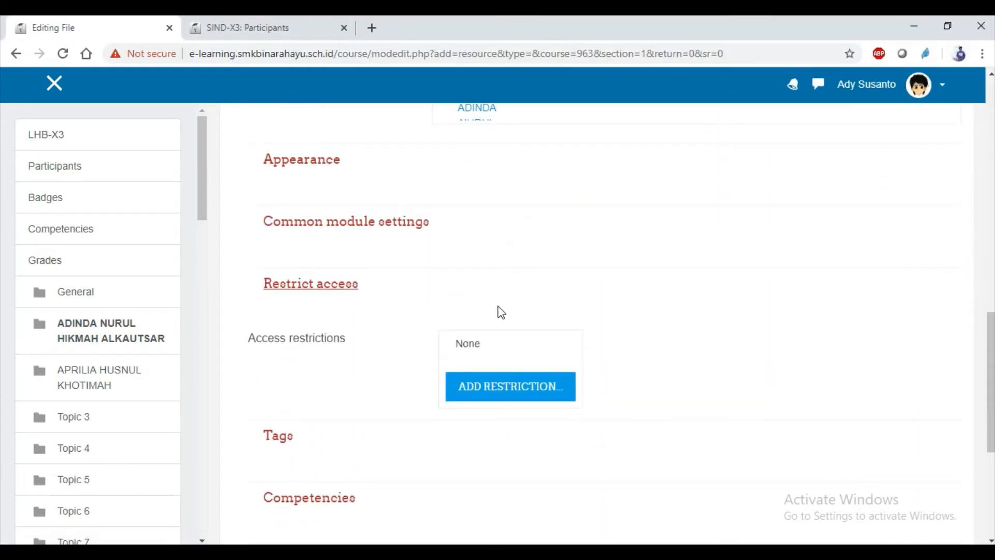
{"action": "left_click", "coordinate": [490, 392]}
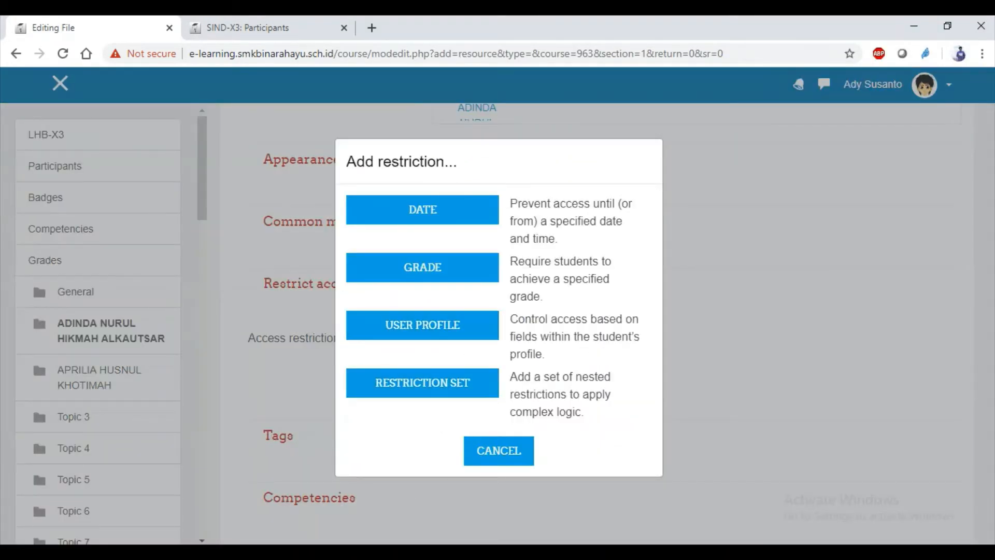
Step: Switch to Notepad and add the instruction "pilih USER PROFILE"
{"action": "left_click", "coordinate": [342, 498]}
{"action": "type", "text": "pil"}
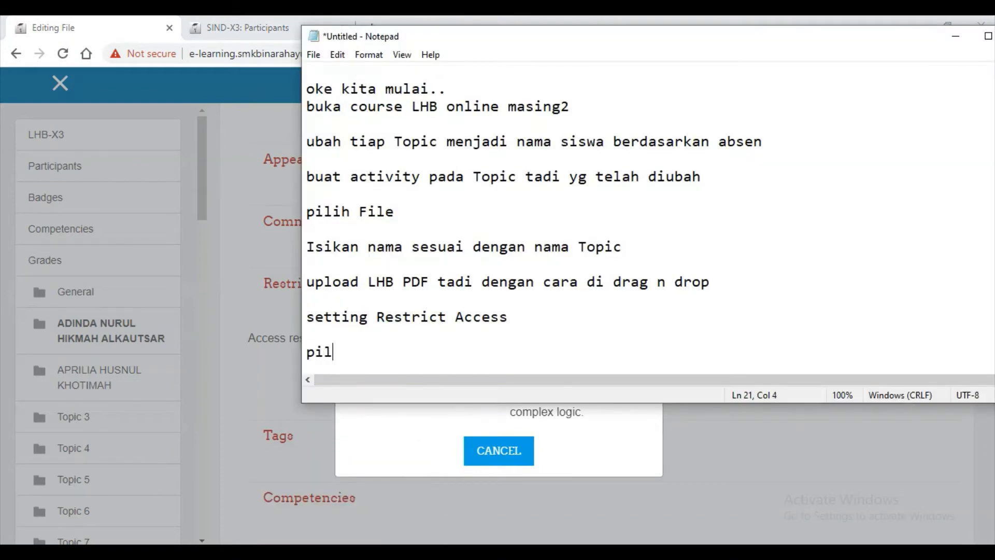
{"action": "type", "text": "ih USER PROFILE"}
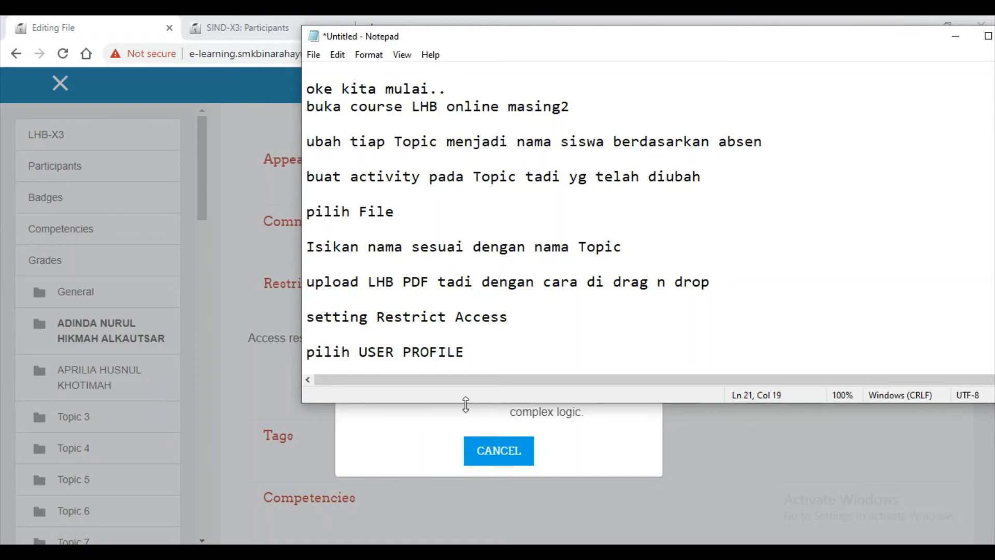
Step: Return to the browser and add a User profile restriction to the file's access restrictions
{"action": "left_click", "coordinate": [431, 415]}
{"action": "left_click", "coordinate": [438, 324]}
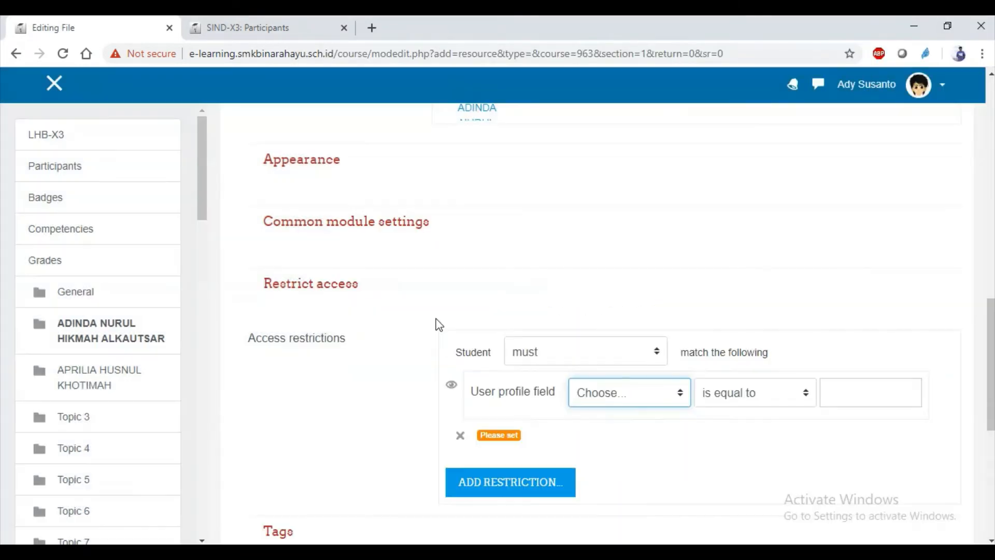
{"action": "scroll", "coordinate": [622, 448], "scroll_direction": "down", "scroll_amount": 1}
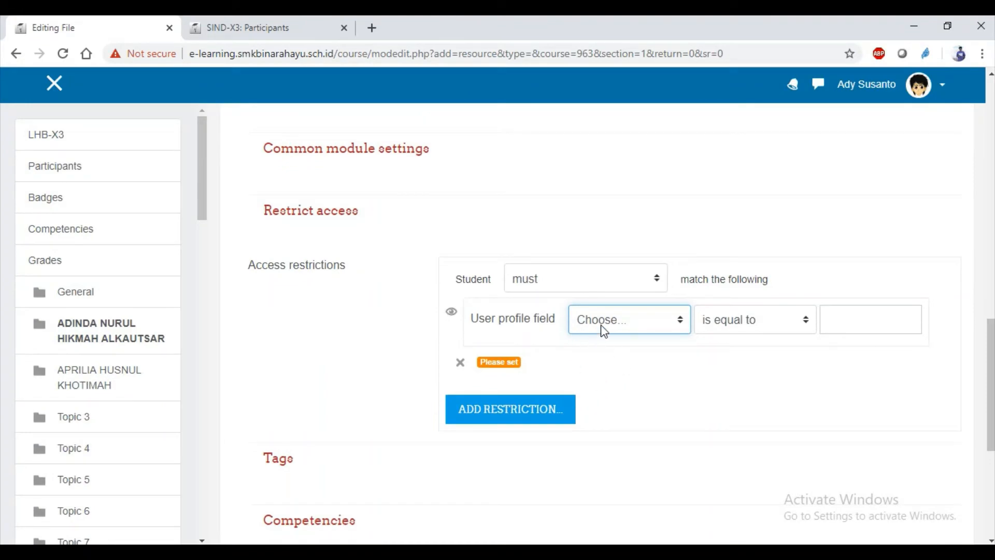
Step: Switch to Notepad and add the instruction "pilih First Name" after a blank line
{"action": "left_click", "coordinate": [375, 548]}
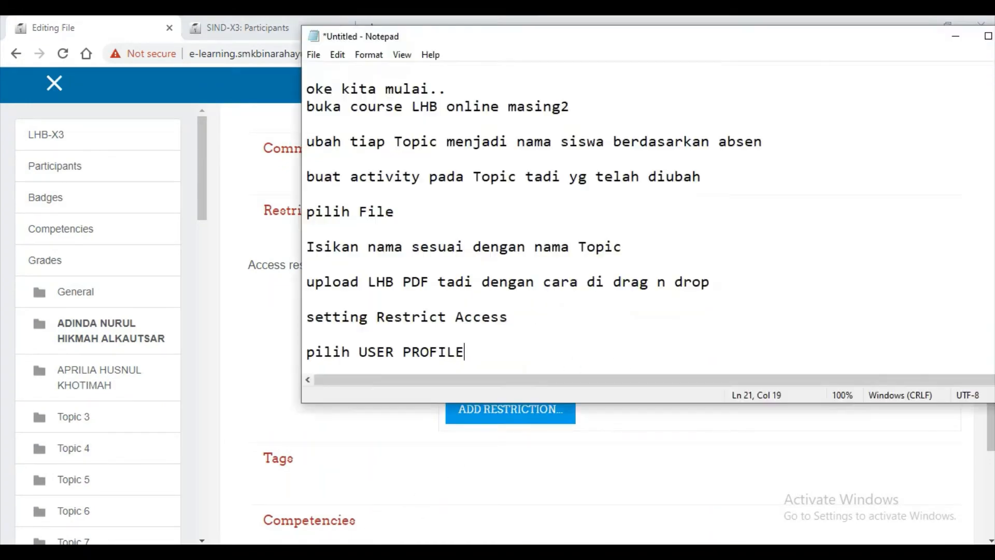
{"action": "key", "text": "Return"}
{"action": "key", "text": "Return"}
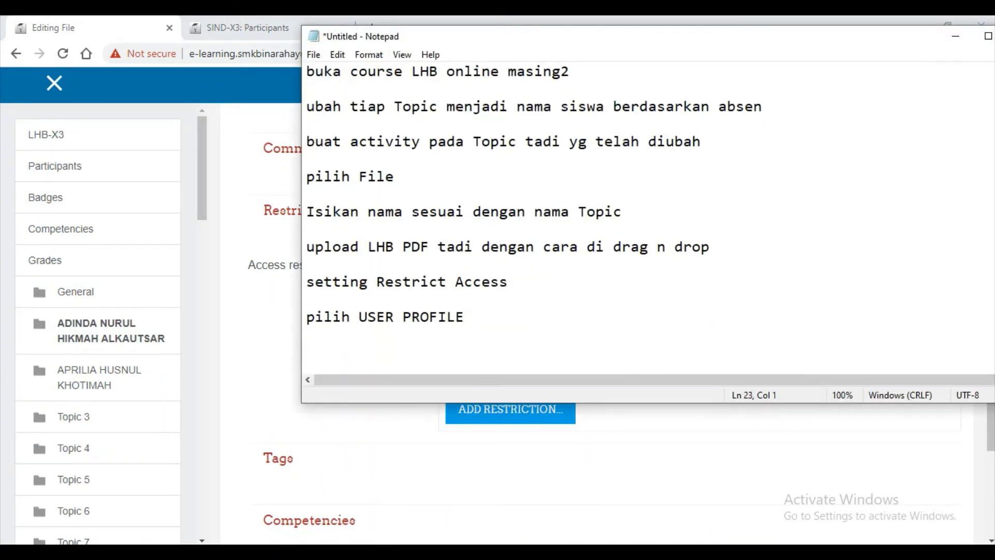
{"action": "type", "text": "pilih FIir"}
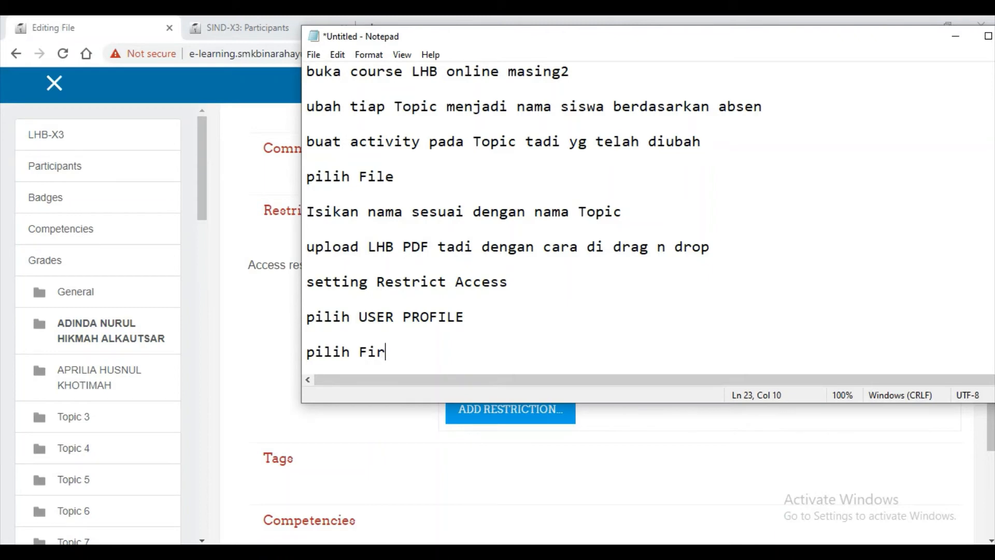
{"action": "type", "text": "st Name"}
Step: Return to the browser and set the restriction's user profile field to First name
{"action": "left_click", "coordinate": [433, 477]}
{"action": "left_click", "coordinate": [649, 324]}
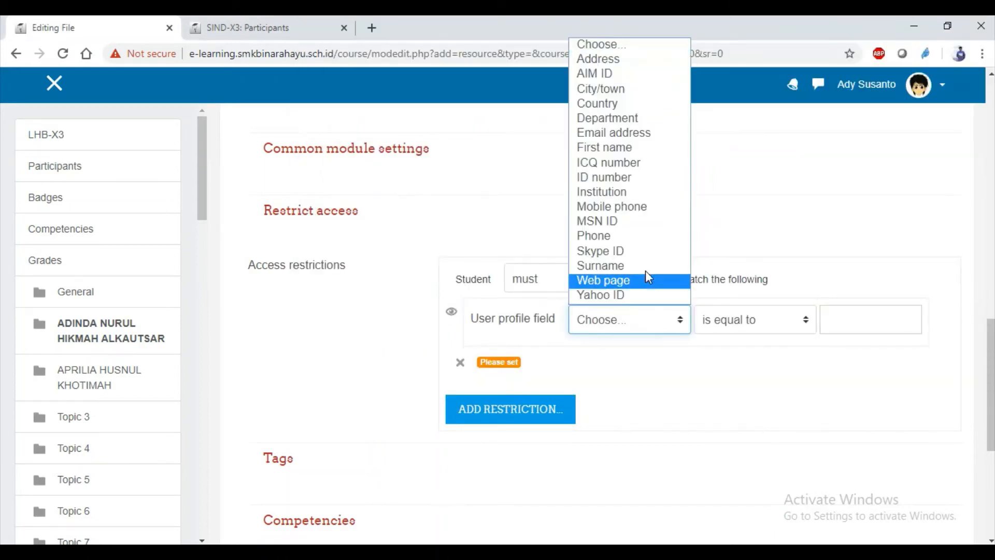
{"action": "left_click", "coordinate": [625, 147]}
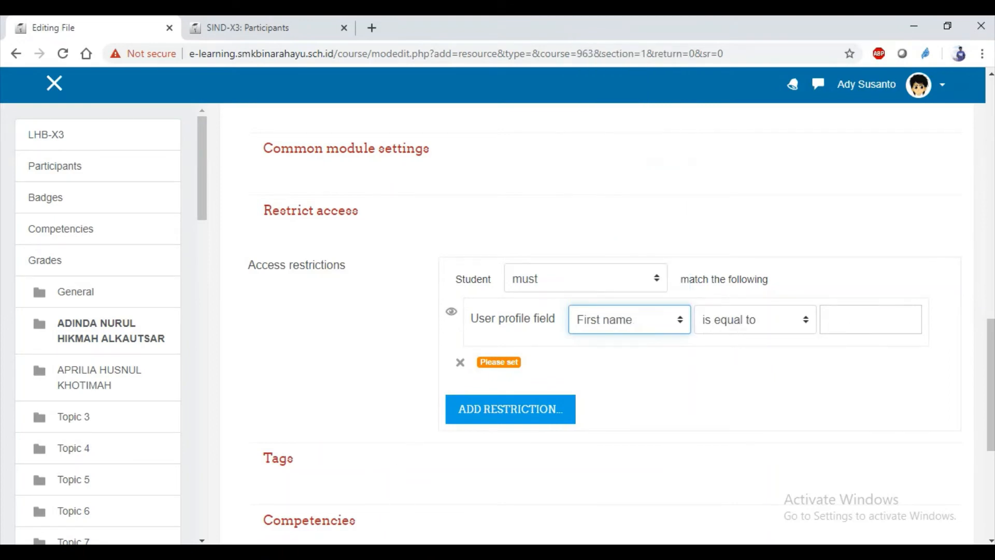
Step: Switch to Notepad and add the instruction "pilih contains" after a blank line, followed by another blank line
{"action": "key", "text": "alt+Tab"}
{"action": "key", "text": "Return"}
{"action": "key", "text": "Return"}
{"action": "type", "text": "pilih "}
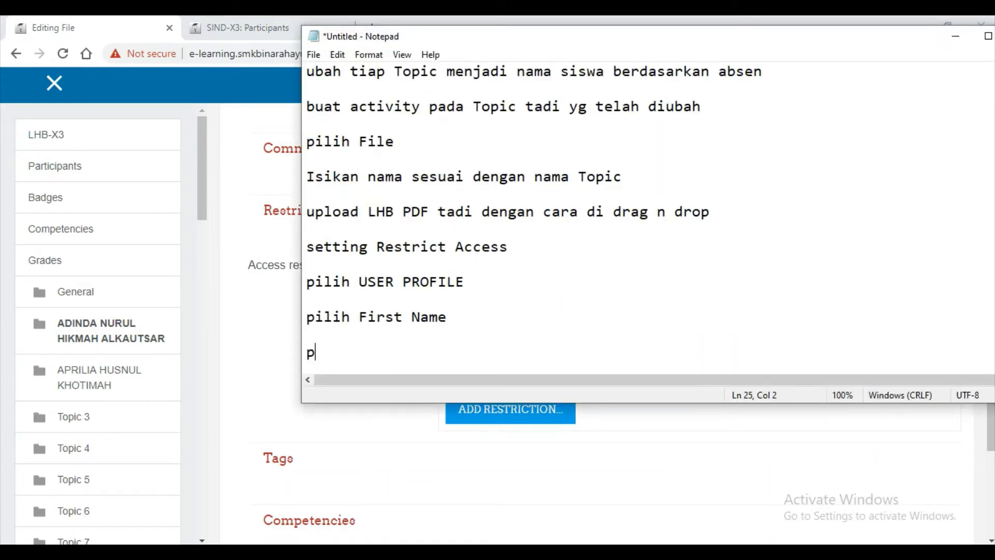
{"action": "type", "text": "contain"}
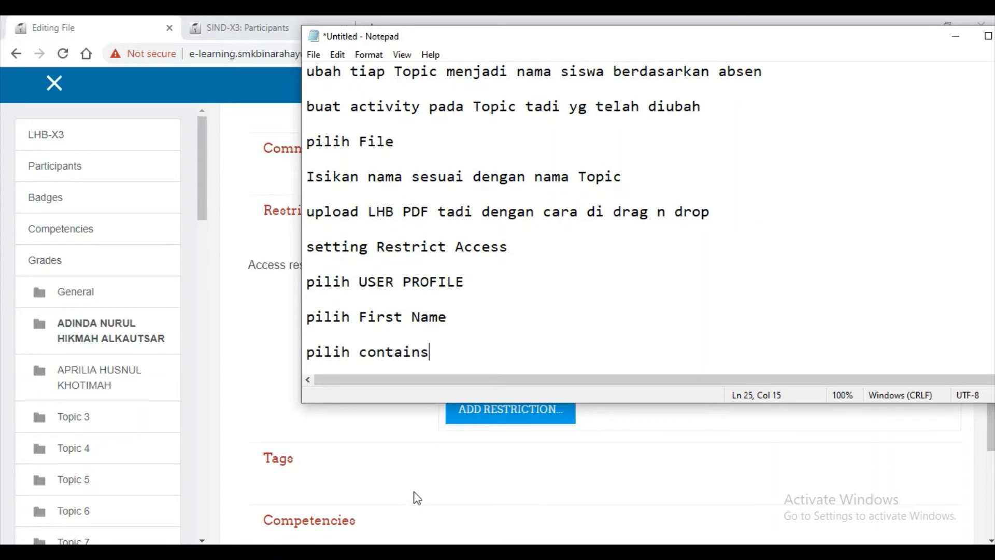
{"action": "type", "text": "s"}
{"action": "key", "text": "Return"}
{"action": "key", "text": "Return"}
Step: Return to the browser, set the First name restriction's comparison to contains, and activate its empty value field
{"action": "key", "text": "alt+Tab"}
{"action": "left_click", "coordinate": [738, 325]}
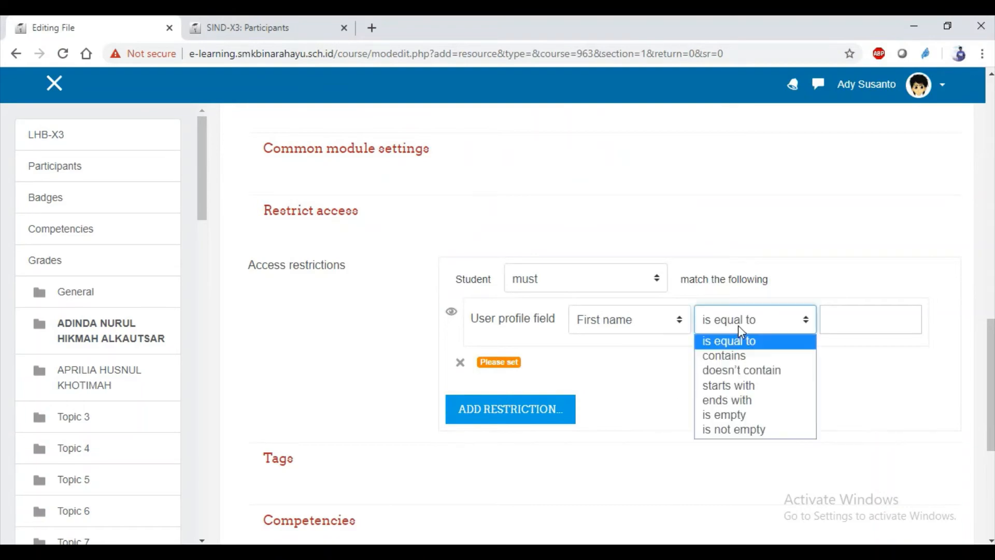
{"action": "left_click", "coordinate": [744, 357]}
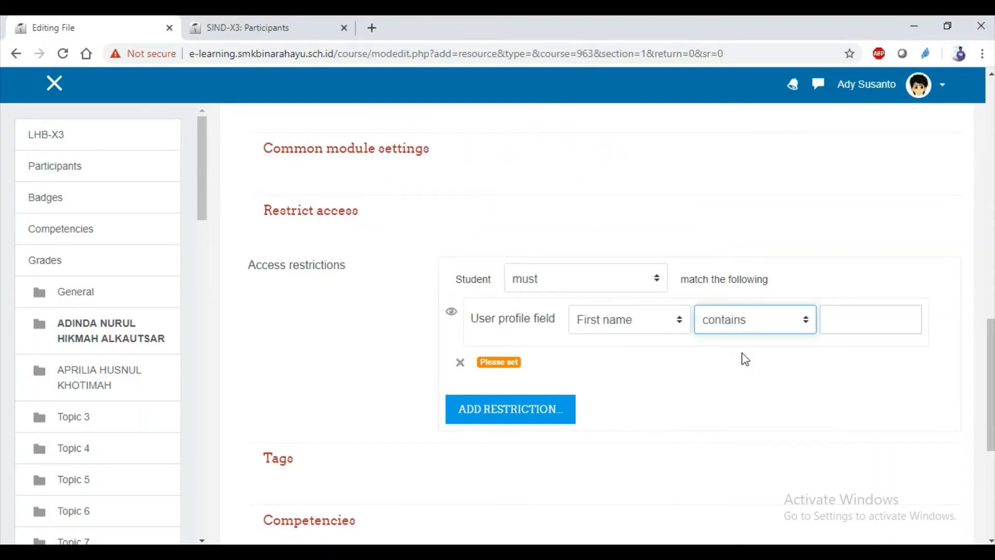
{"action": "left_click", "coordinate": [847, 325]}
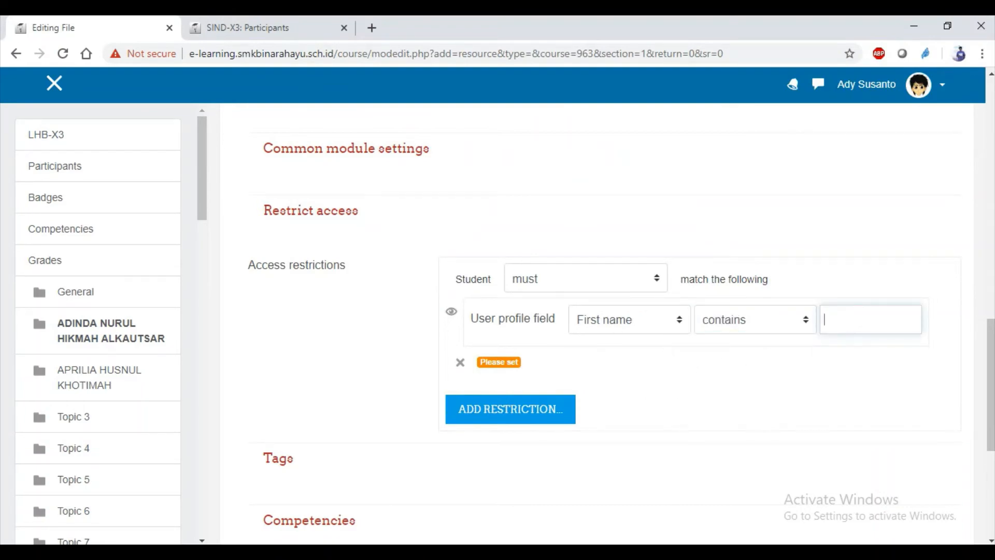
Step: Switch to Notepad and add the text "sesuaikan nama pada Topic tadi dengan nama di akun dengan melihat nama akun"
{"action": "key", "text": "alt+Tab"}
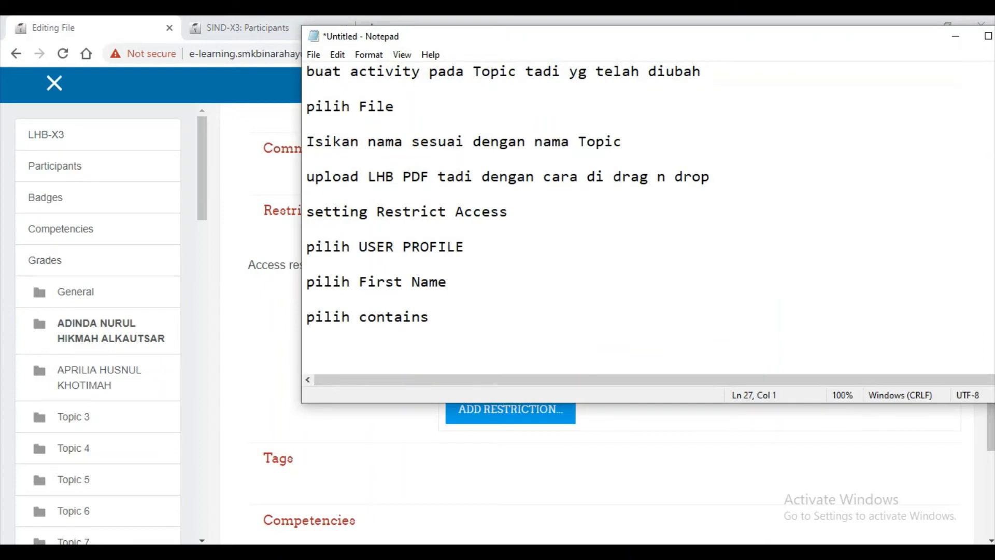
{"action": "type", "text": "sesuaikan"}
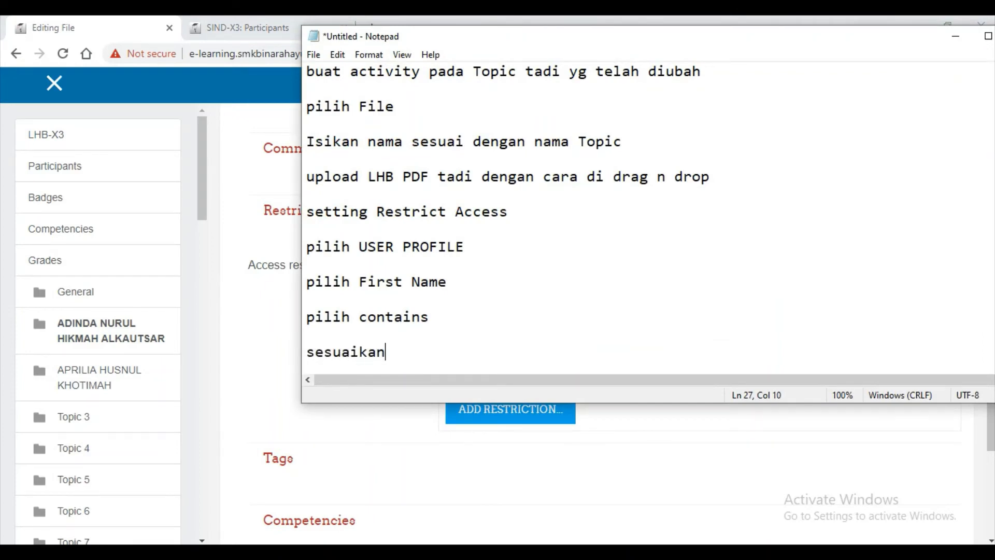
{"action": "type", "text": " nama pada "}
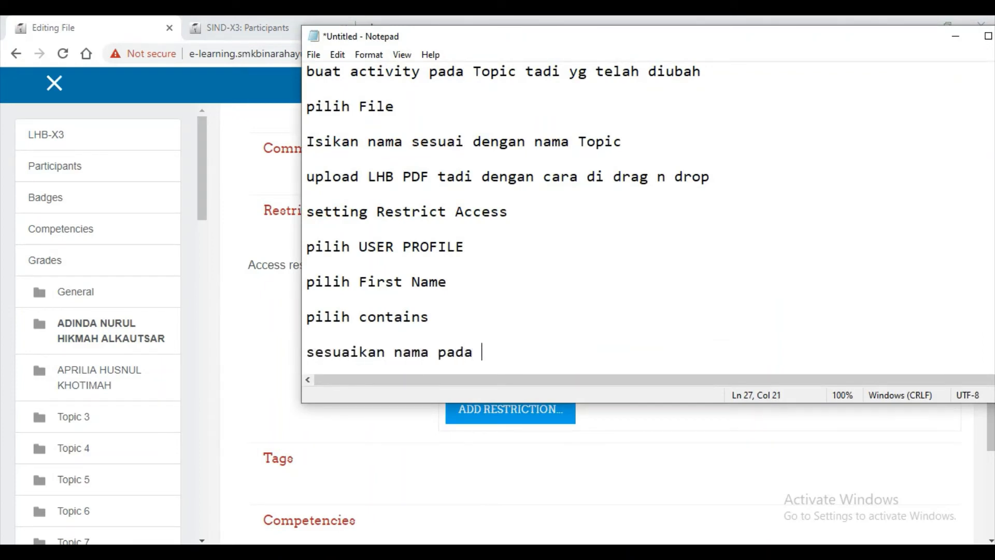
{"action": "type", "text": "Topic tadi dengan "}
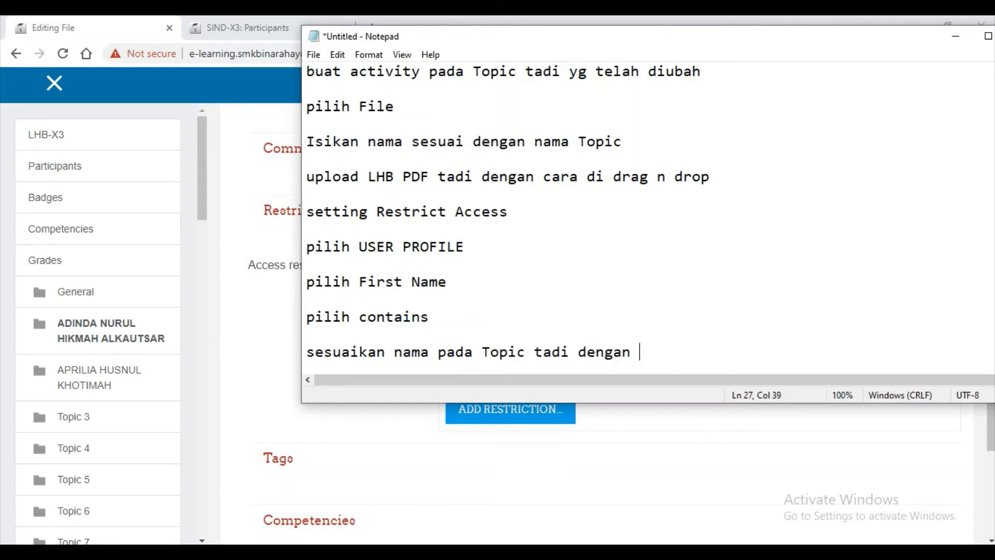
{"action": "type", "text": "nama di akun "}
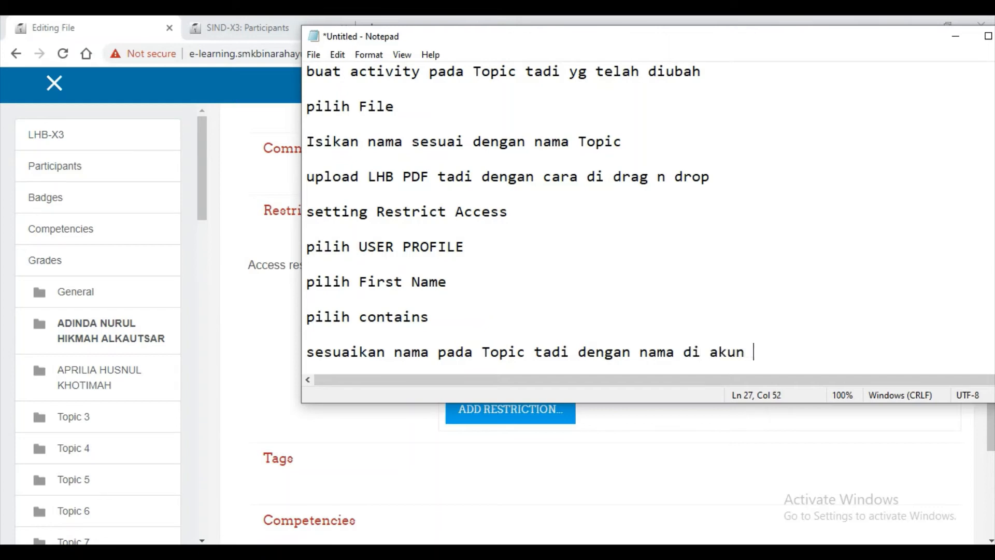
{"action": "type", "text": "dengan meliha"}
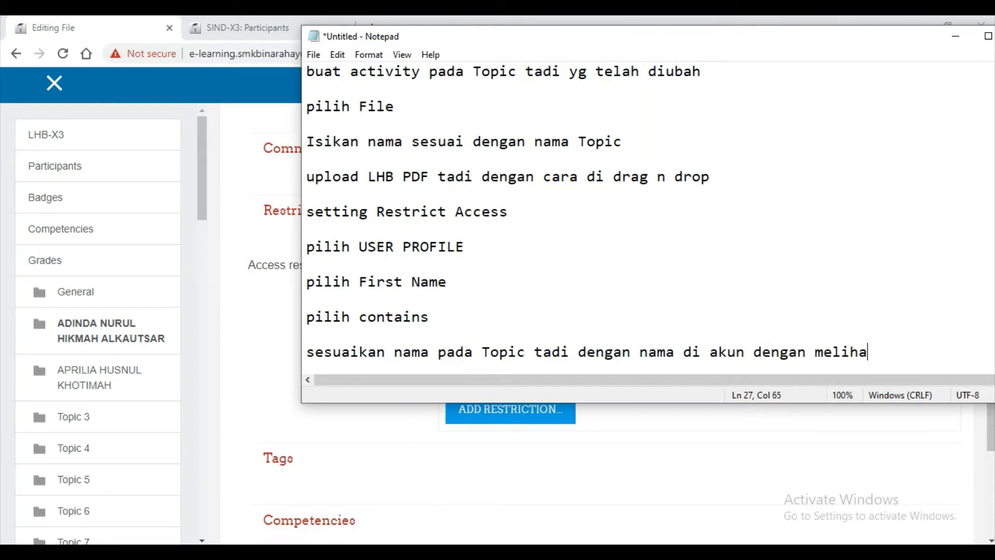
{"action": "type", "text": "t nama akun"}
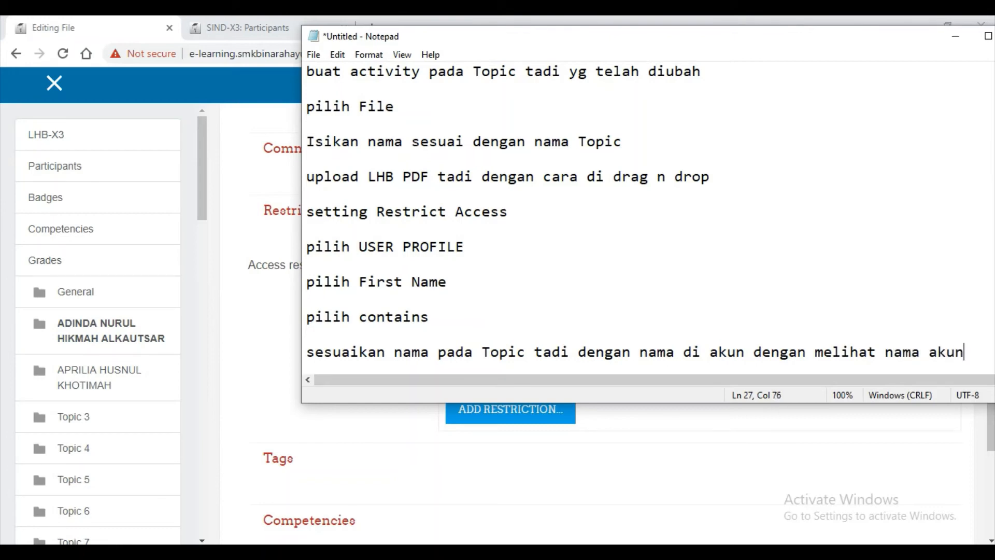
Step: Continue the Notepad instruction on a new line with "siswa tersebut di course bapak/ibu masing2", followed by a blank line
{"action": "key", "text": "Return"}
{"action": "type", "text": "siswa "}
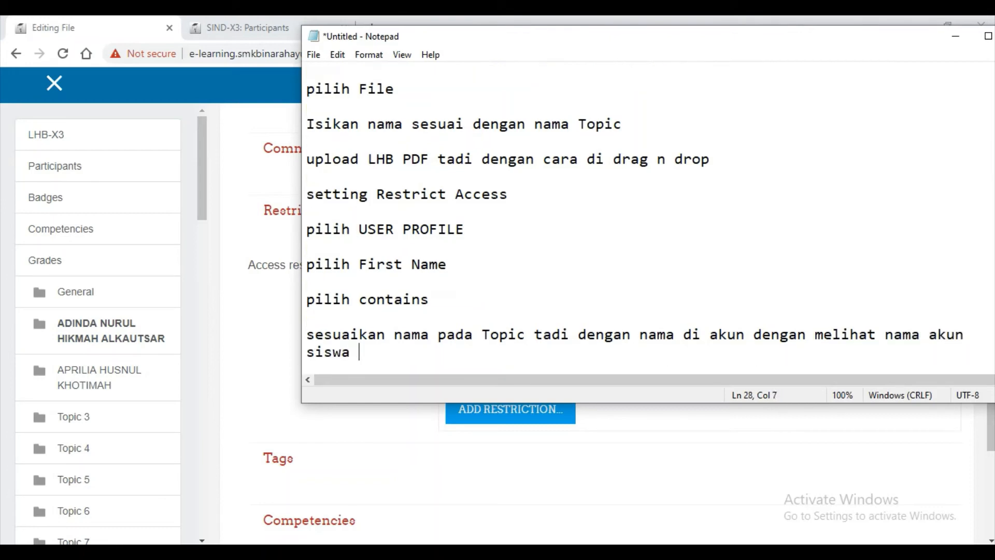
{"action": "type", "text": "terseb"}
{"action": "key", "text": "BackSpace"}
{"action": "type", "text": "bi"}
{"action": "type", "text": "ut di"}
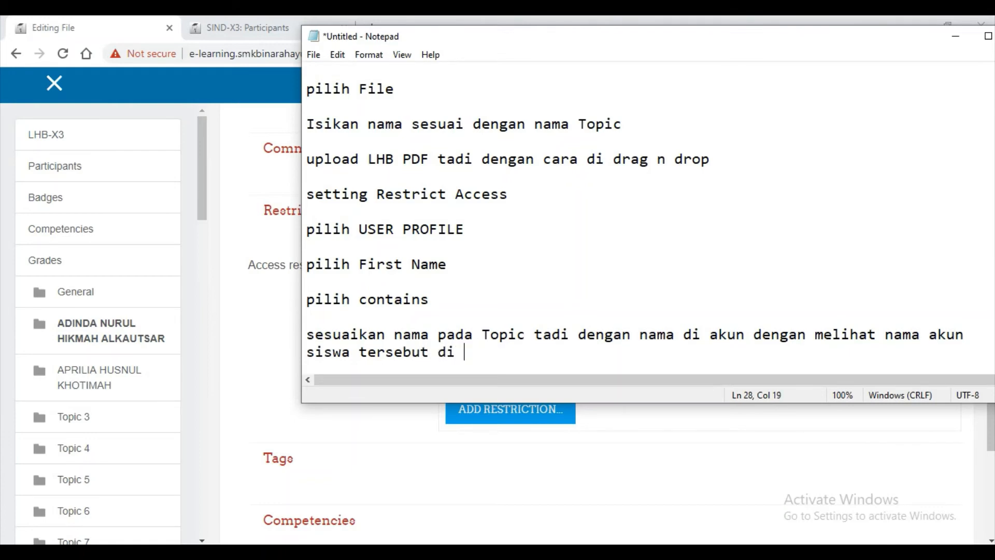
{"action": "type", "text": " course bapak/ib"}
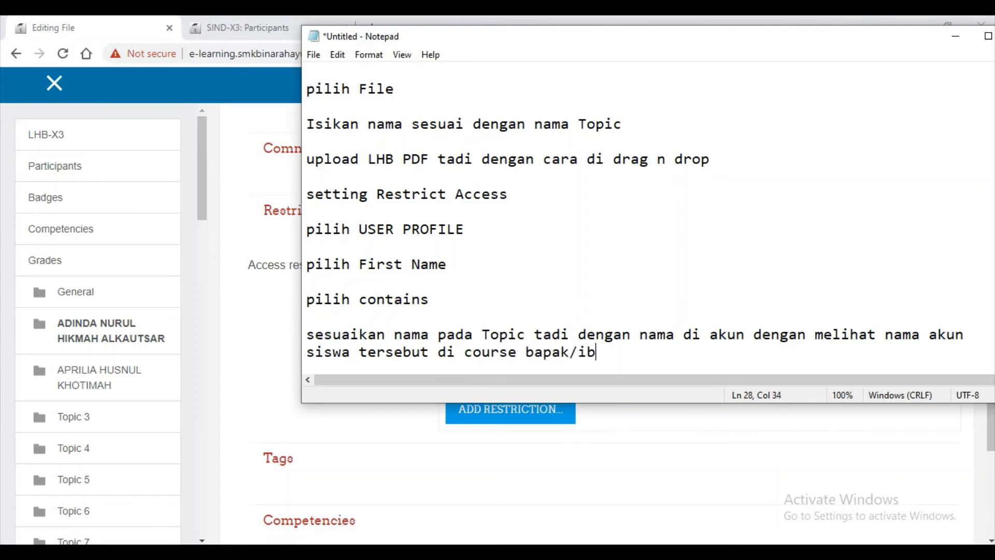
{"action": "type", "text": "u masing2"}
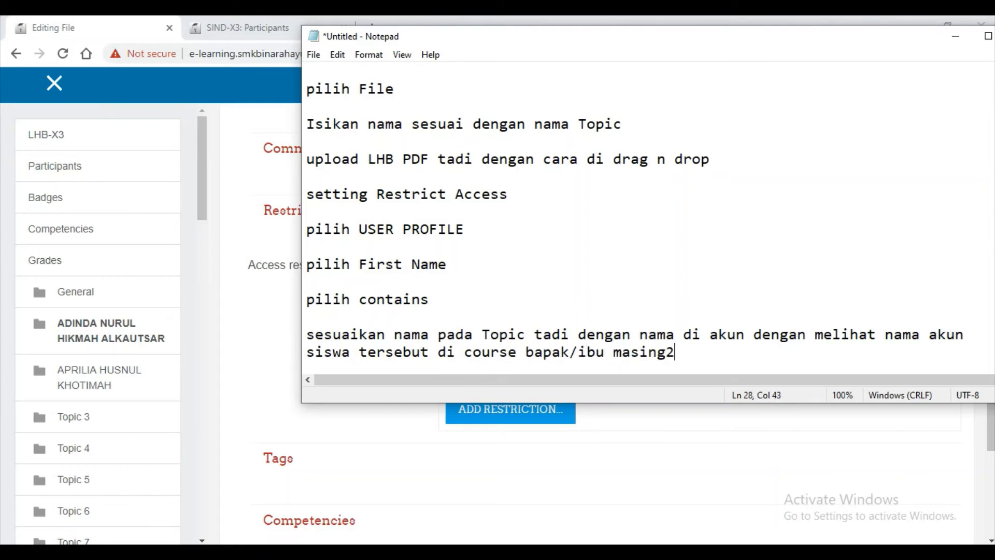
{"action": "key", "text": "Return"}
{"action": "key", "text": "Return"}
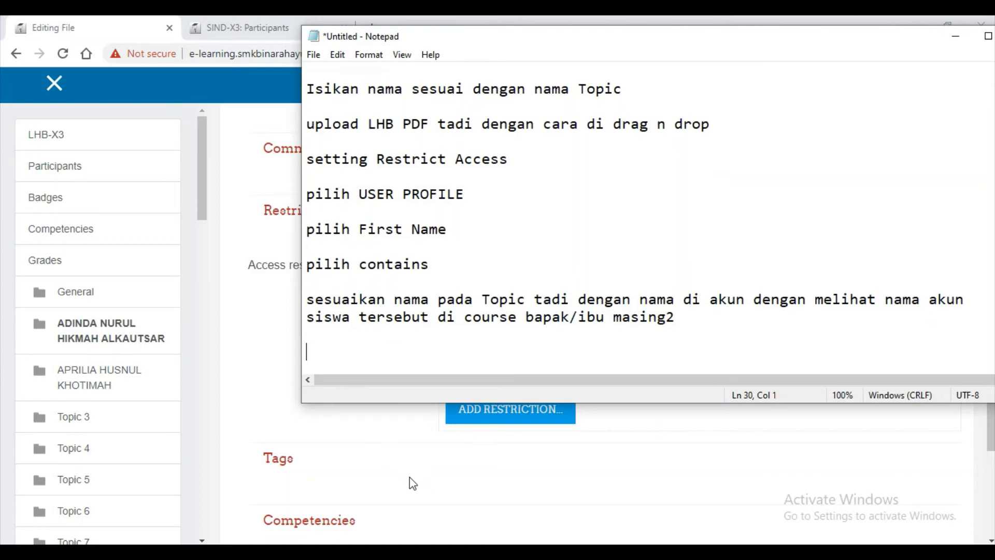
Step: Switch to the browser, check which student's topic the new file belongs to, and bring up the SIND-X3 participants list
{"action": "left_click", "coordinate": [459, 499]}
{"action": "scroll", "coordinate": [546, 311], "scroll_direction": "up", "scroll_amount": 15}
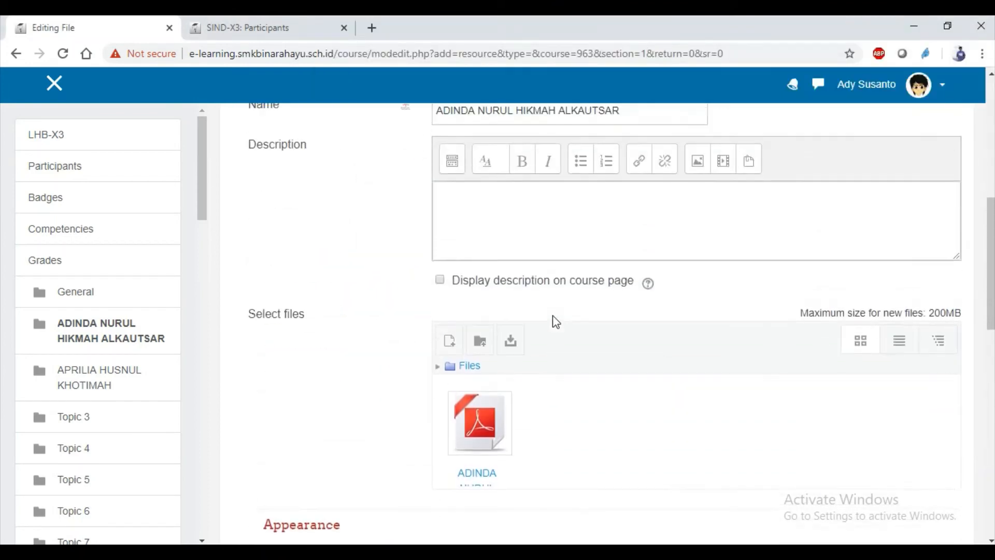
{"action": "left_click_drag", "start_coordinate": [466, 346], "coordinate": [689, 378]}
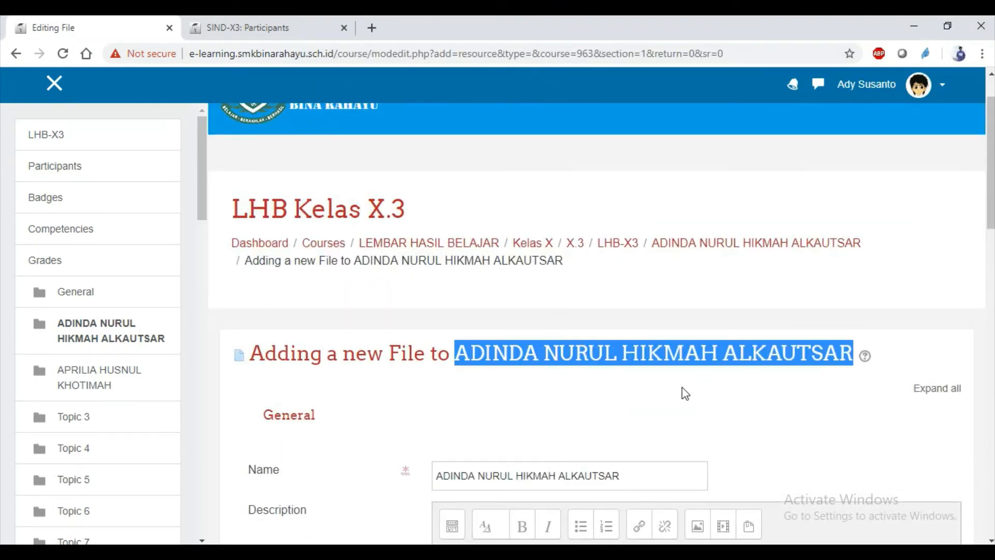
{"action": "scroll", "coordinate": [680, 397], "scroll_direction": "down", "scroll_amount": 8}
{"action": "scroll", "coordinate": [683, 397], "scroll_direction": "down", "scroll_amount": 3}
{"action": "left_click", "coordinate": [238, 31]}
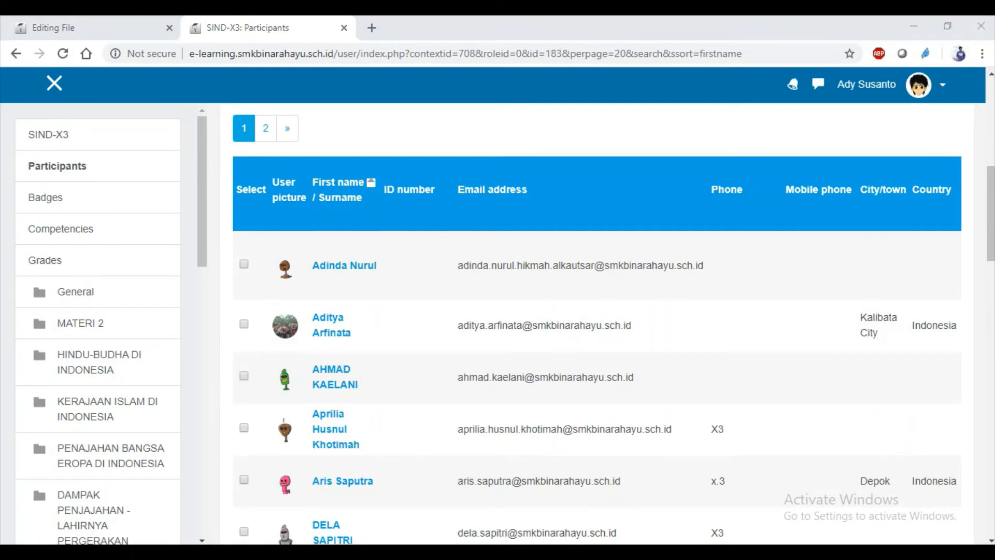
Step: Switch to Notepad and add the instruction "pilih hanya nama depannya saja"
{"action": "key", "text": "alt+Tab"}
{"action": "type", "text": "pili"}
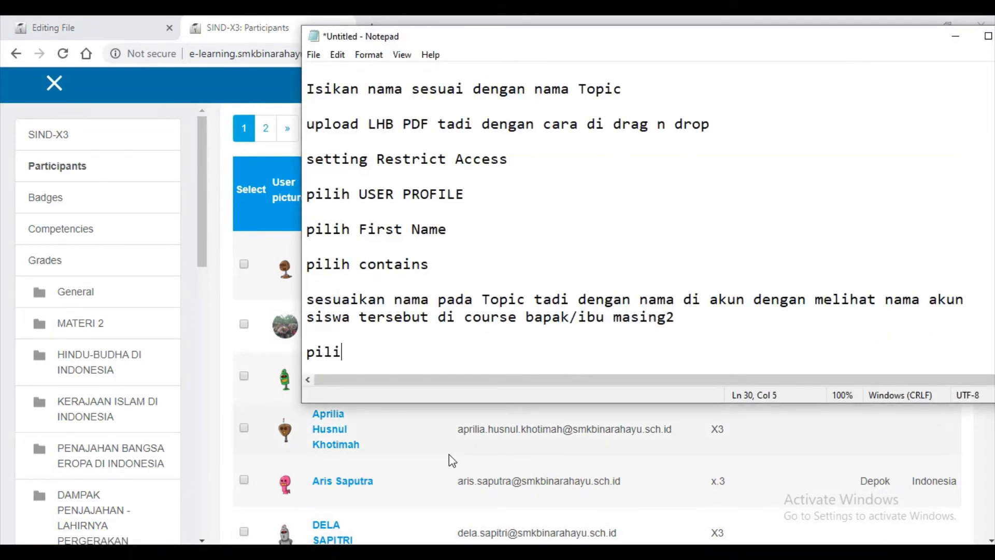
{"action": "type", "text": "h hanya nama depannya saja"}
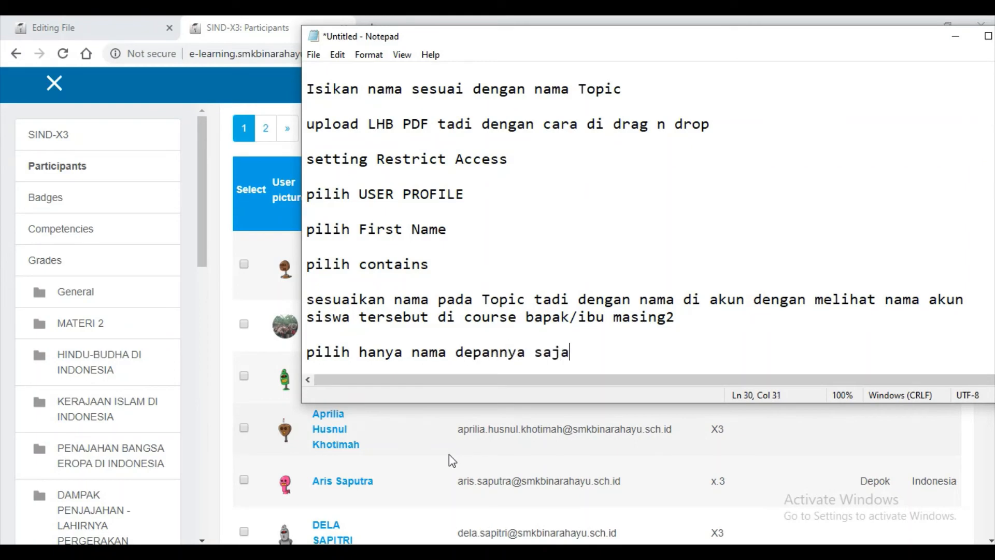
Step: Consult the student's account name in the participants list, and enter only the first name as the value of the file's First name restriction
{"action": "left_click", "coordinate": [237, 22]}
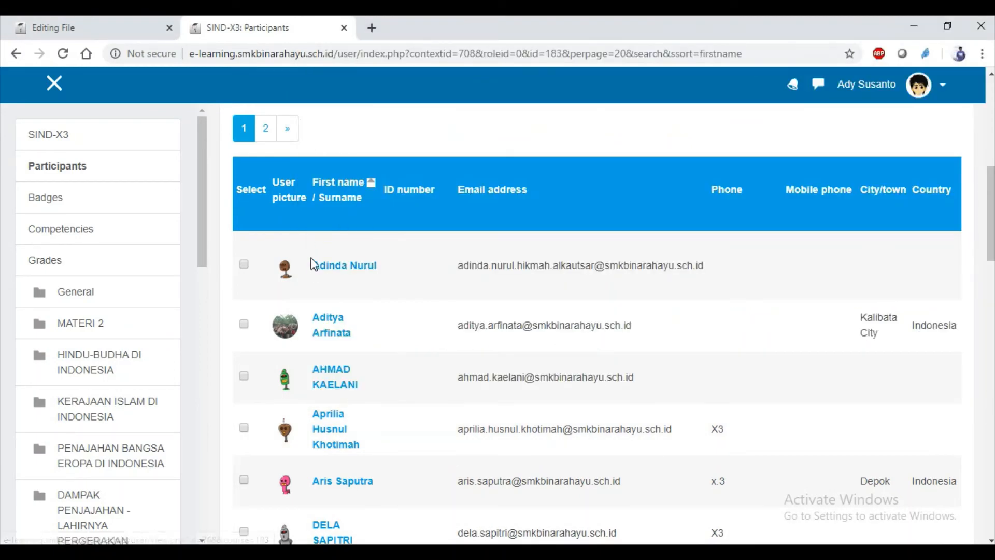
{"action": "key", "text": "alt+Tab"}
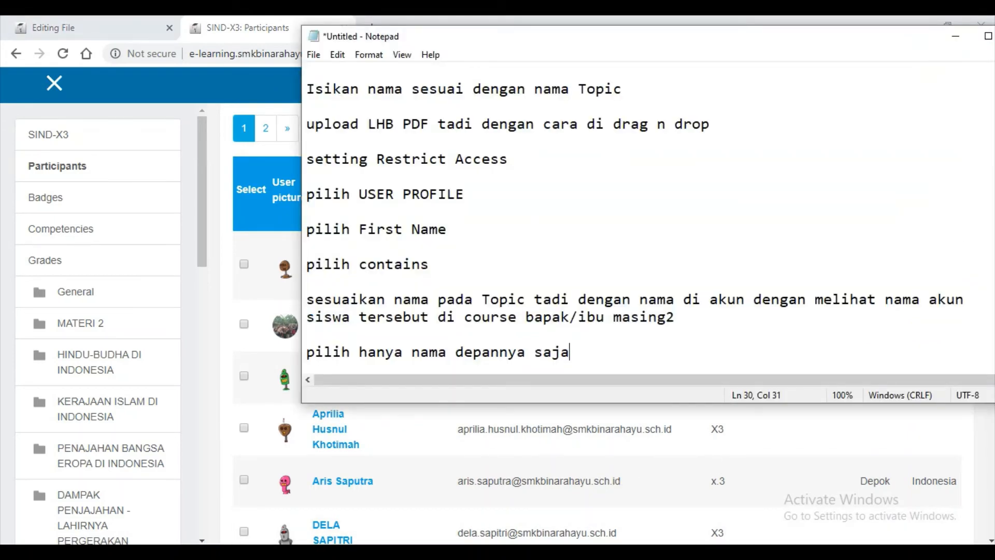
{"action": "key", "text": "alt+Tab"}
{"action": "key", "text": "alt+Tab"}
{"action": "key", "text": "alt+Tab"}
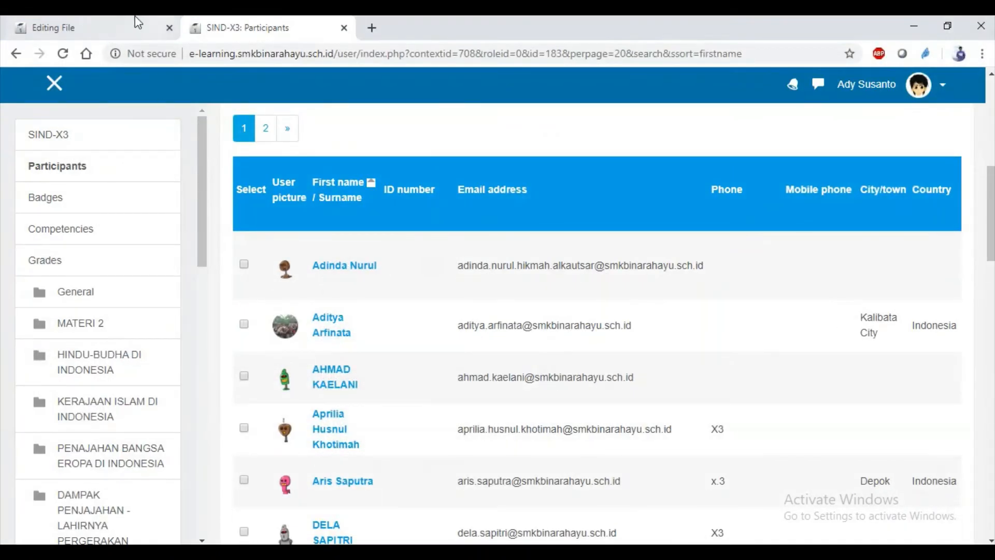
{"action": "left_click", "coordinate": [135, 22]}
{"action": "scroll", "coordinate": [777, 342], "scroll_direction": "down", "scroll_amount": 3}
{"action": "left_click", "coordinate": [869, 330]}
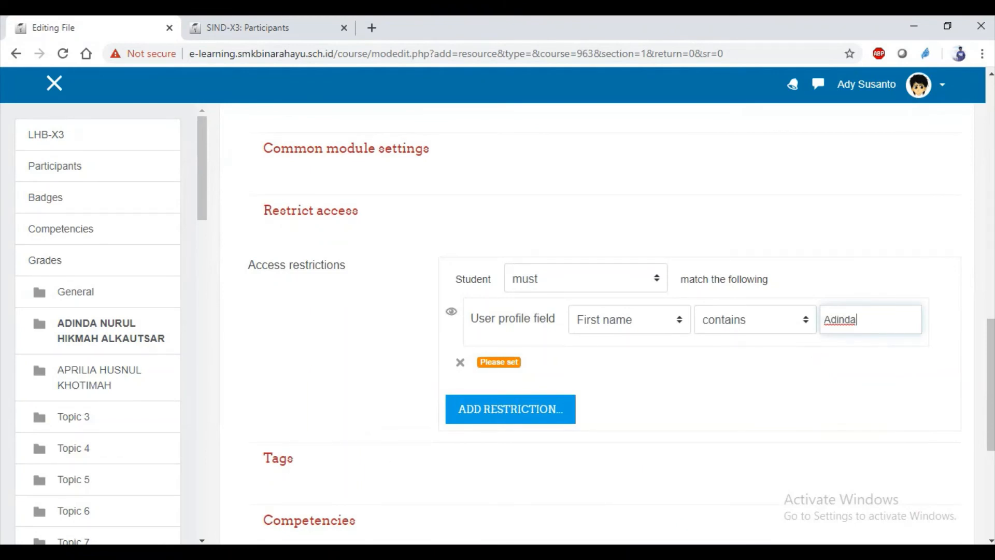
{"action": "type", "text": "Adinda"}
Step: Switch to Notepad and, after a blank line, add "INGAT!! DISINI HURUF BESAR DAN HURUF KECIL SANGAT BERPENGARUH (CASE SENSITIVE)"
{"action": "key", "text": "alt+Tab"}
{"action": "key", "text": "Return"}
{"action": "key", "text": "Return"}
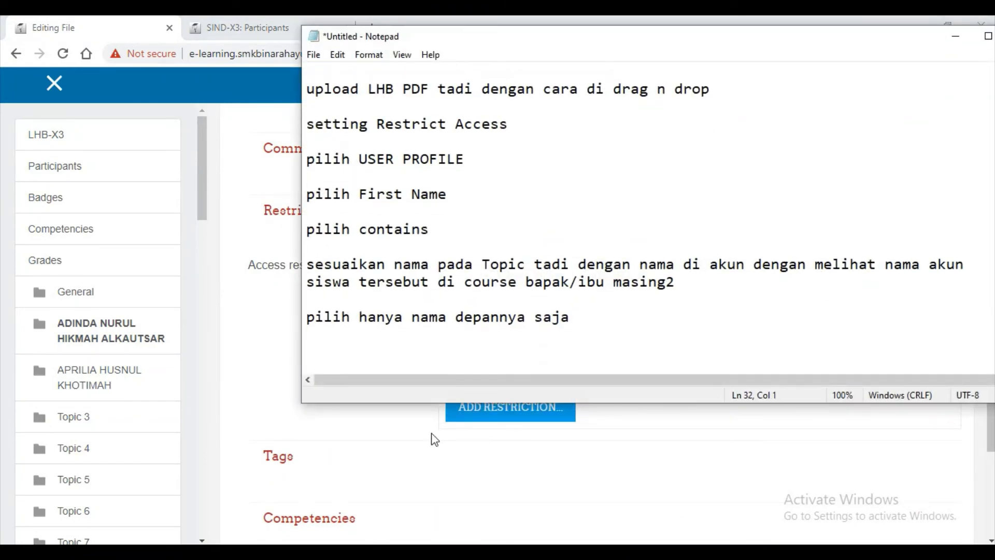
{"action": "type", "text": "INGAT11"}
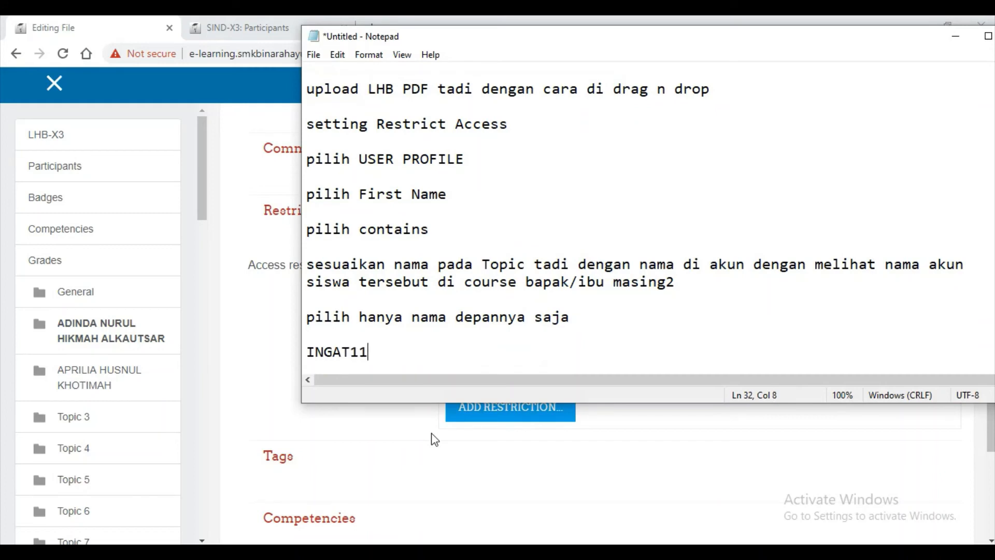
{"action": "key", "text": "BackSpace"}
{"action": "key", "text": "BackSpace"}
{"action": "type", "text": "!! DISINI HURUF"}
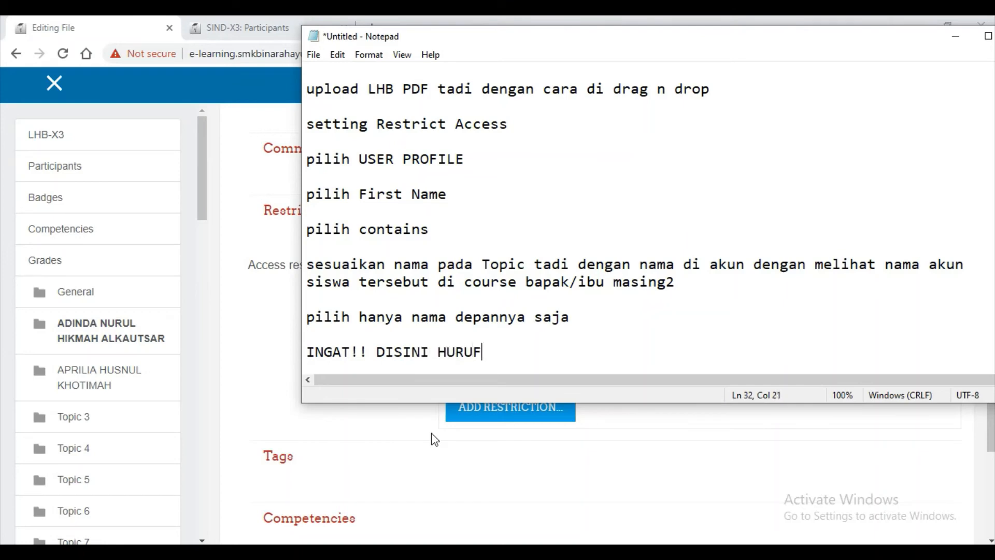
{"action": "type", "text": " BESAR DAN"}
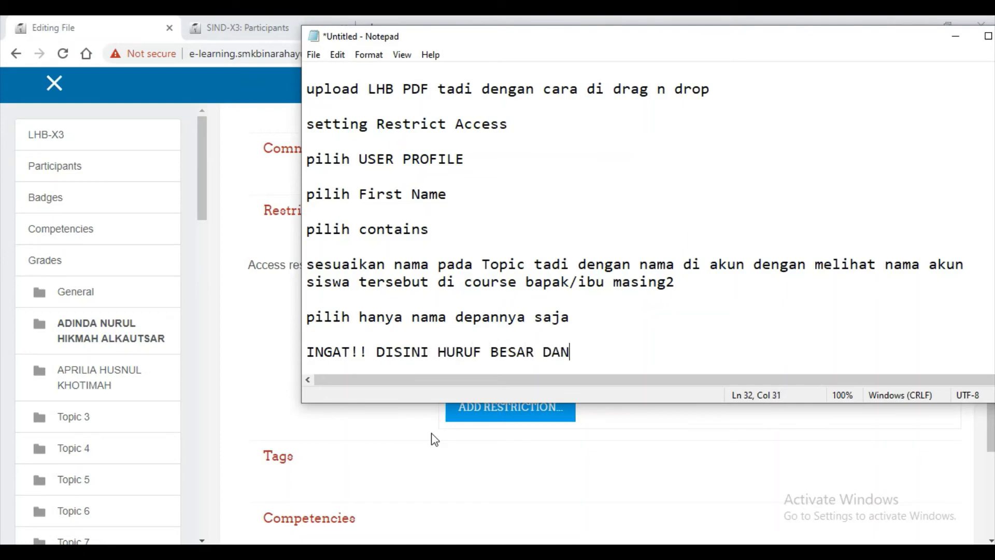
{"action": "type", "text": " HURUF KECIL SANGAT"}
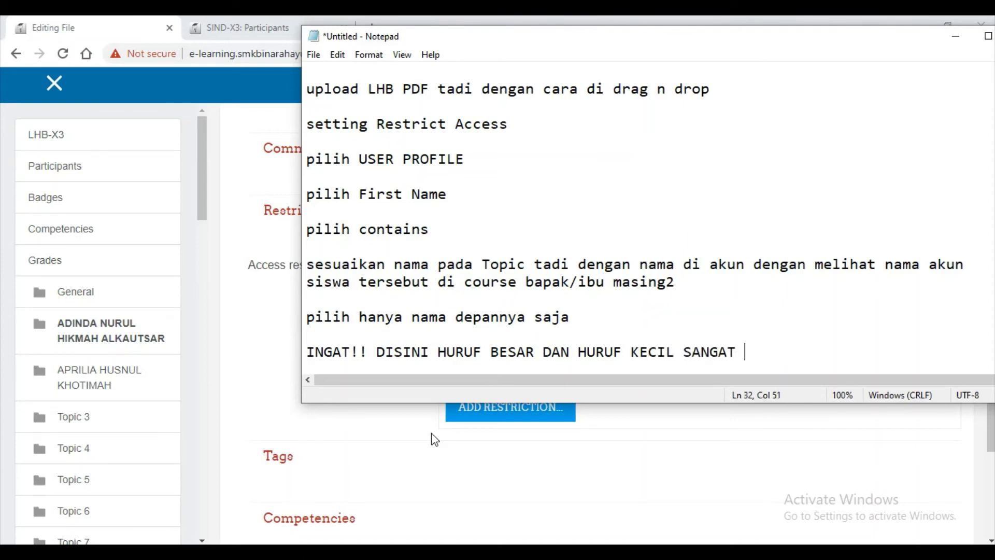
{"action": "type", "text": " BERPENGAR"}
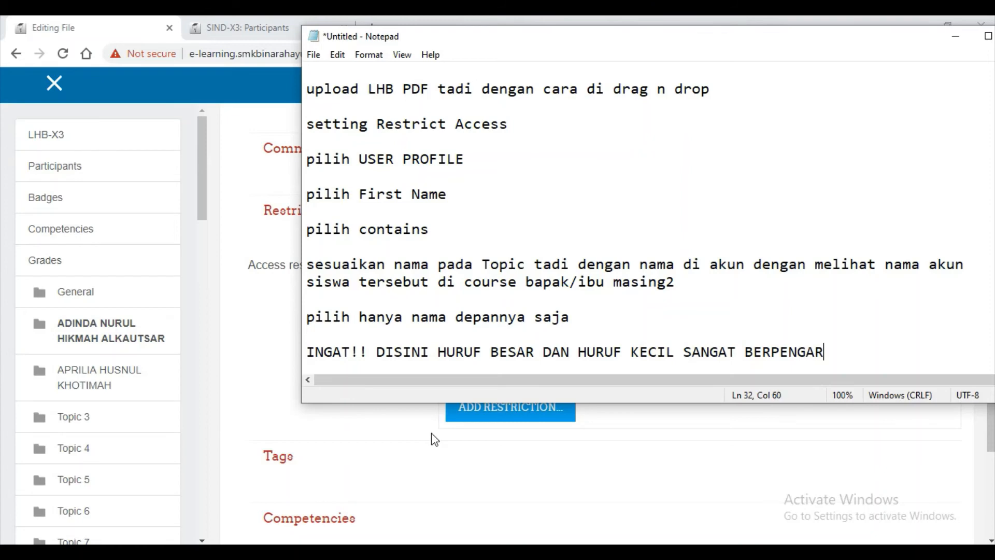
{"action": "type", "text": "UH (CASE SENSITI"}
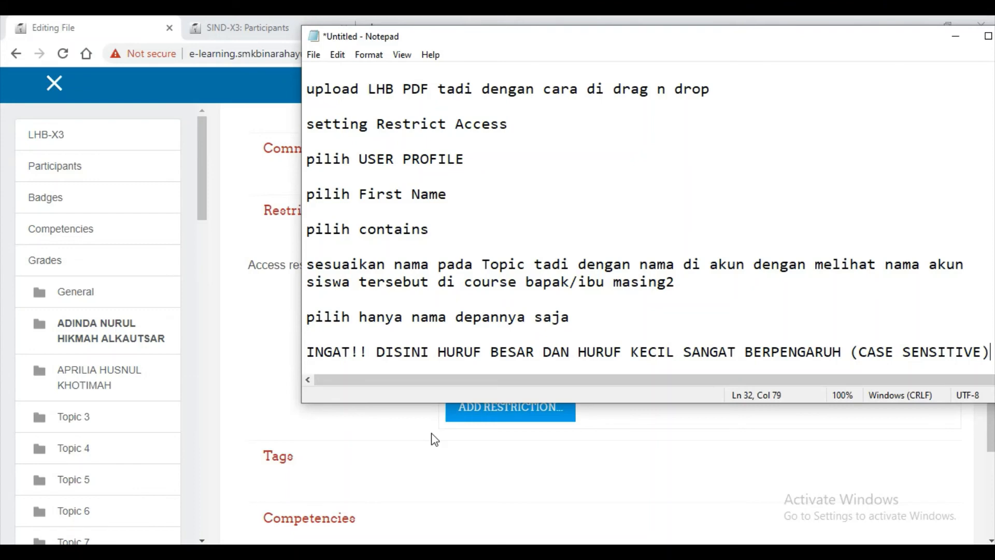
{"action": "type", "text": "VE)"}
Step: Continue the Notepad warning on a new line with "JADI SESUAI KAN NAMA AKUN-NYA", followed by a blank line
{"action": "key", "text": "Return"}
{"action": "type", "text": "JADI SE"}
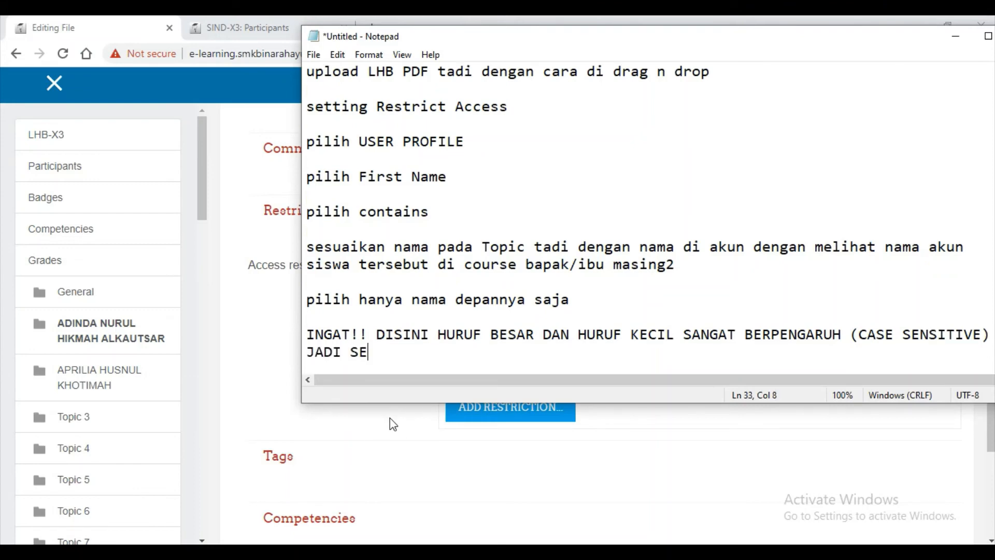
{"action": "type", "text": "SUAI KAN NA"}
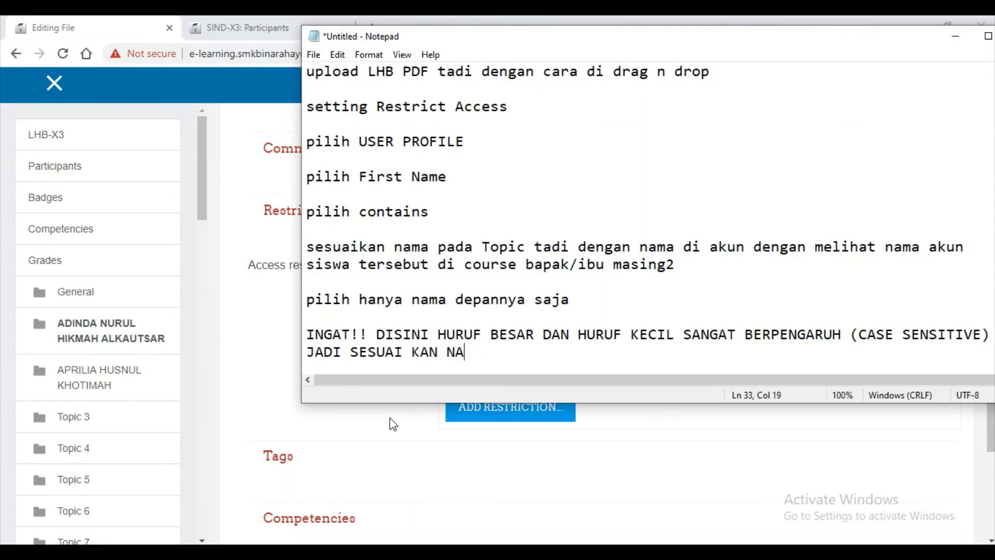
{"action": "type", "text": "MA AKUN-NYA"}
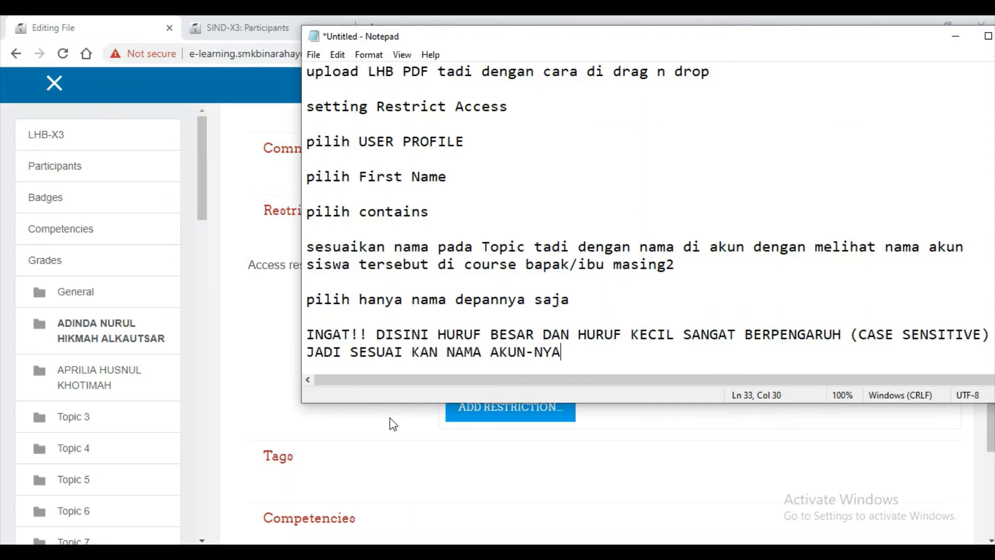
{"action": "key", "text": "Return"}
{"action": "key", "text": "Return"}
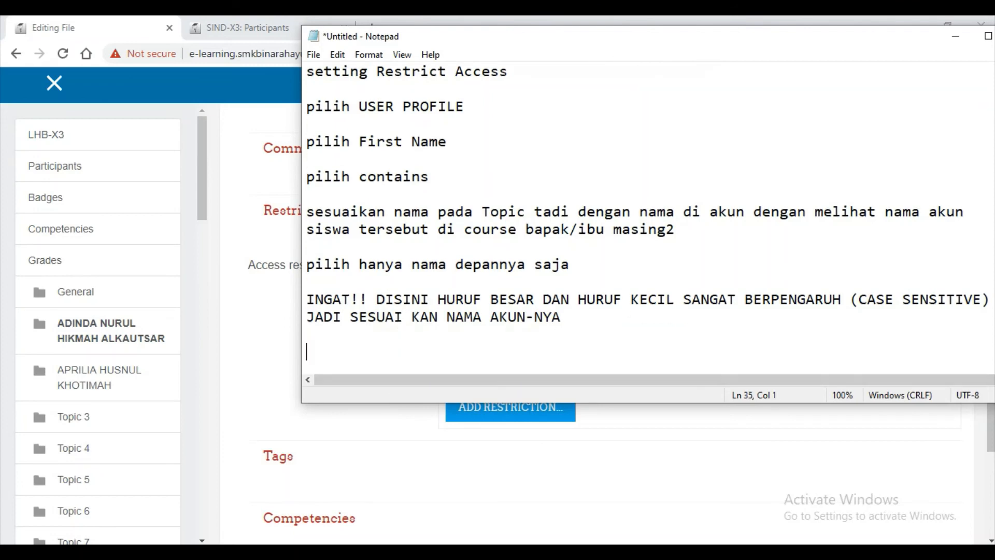
Step: Return to the browser and compare the restriction's first name value with the student's account name in the participants list
{"action": "left_click", "coordinate": [423, 486]}
{"action": "left_click_drag", "start_coordinate": [857, 319], "coordinate": [818, 316]}
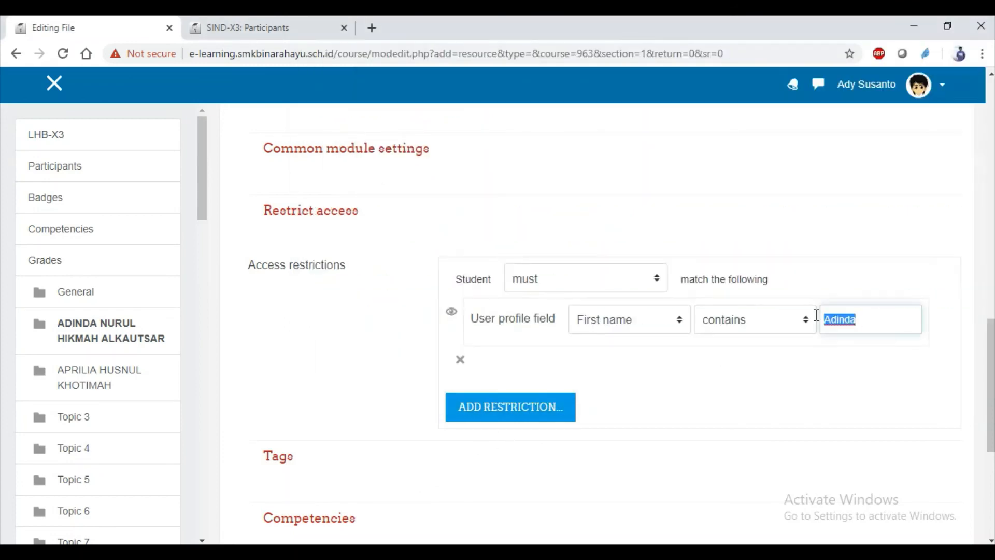
{"action": "left_click", "coordinate": [288, 24]}
{"action": "left_click_drag", "start_coordinate": [313, 268], "coordinate": [348, 268]}
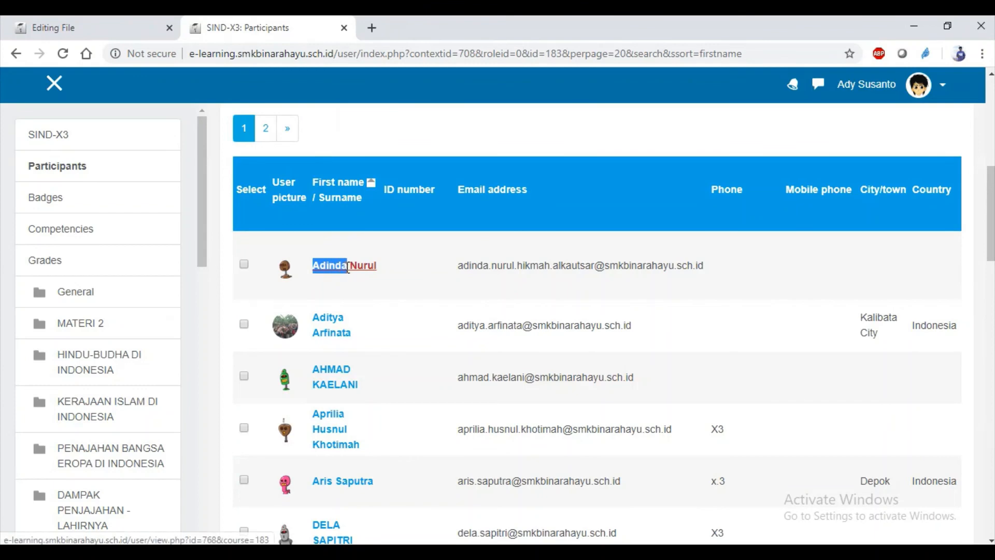
{"action": "left_click", "coordinate": [123, 23]}
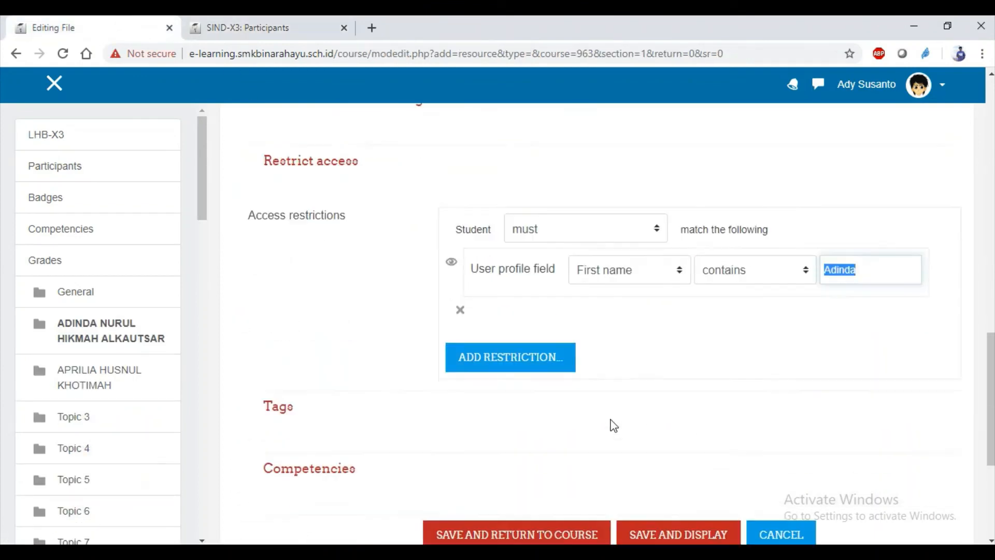
{"action": "scroll", "coordinate": [612, 423], "scroll_direction": "down", "scroll_amount": 3}
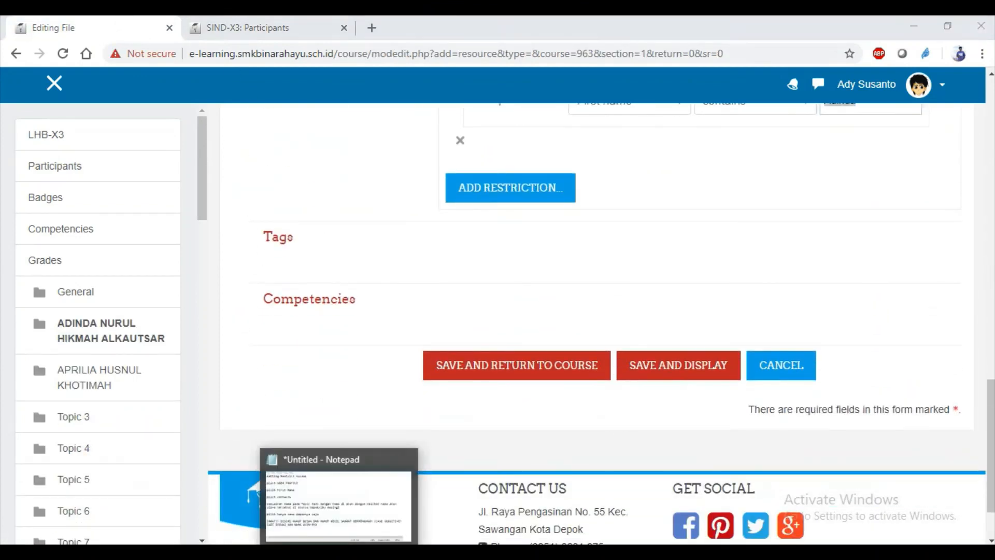
Step: Switch to Notepad and add the instruction "jika sudah klik save and return course", followed by a blank line
{"action": "left_click", "coordinate": [341, 551]}
{"action": "type", "text": "jika "}
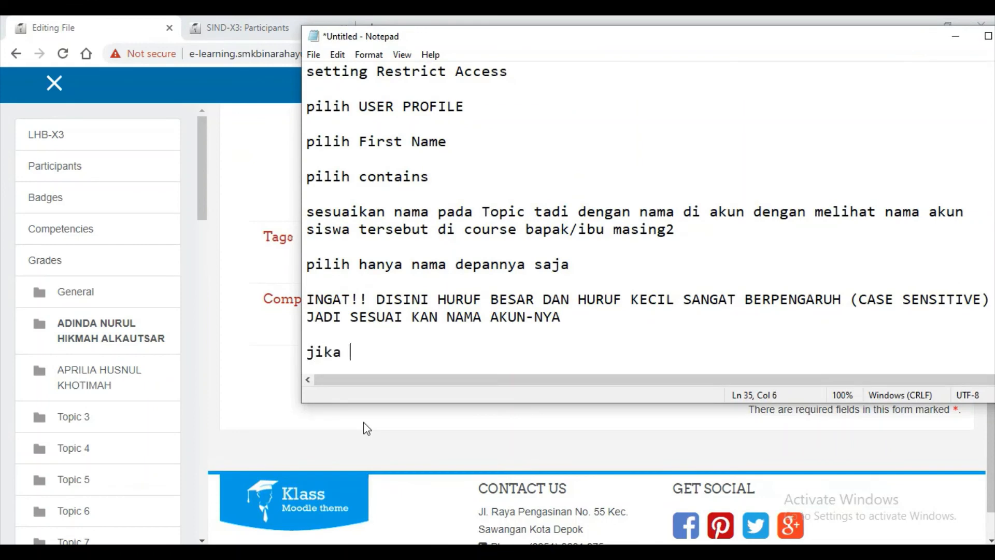
{"action": "type", "text": "sudah klin"}
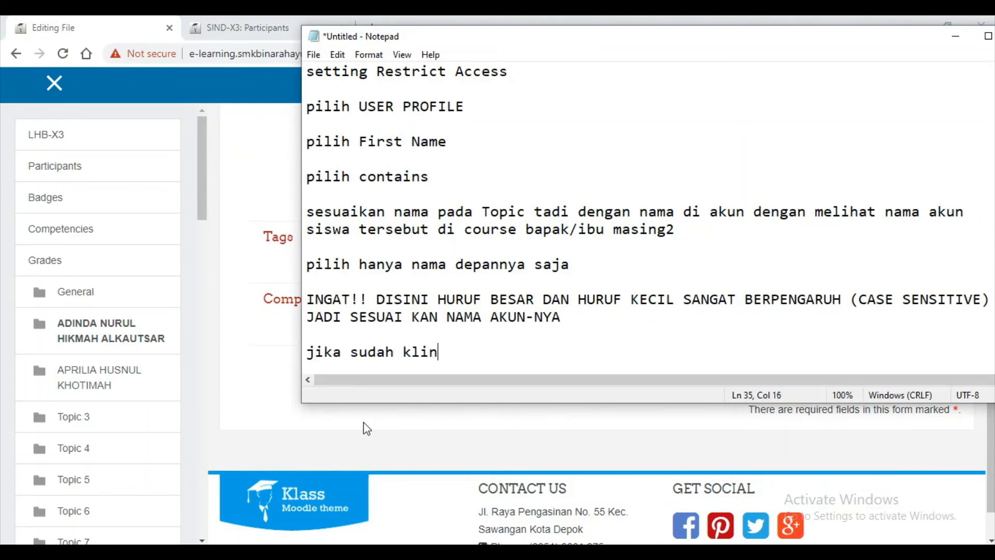
{"action": "key", "text": "BackSpace"}
{"action": "type", "text": "k"}
{"action": "left_click_drag", "start_coordinate": [440, 39], "coordinate": [397, 109]}
{"action": "type", "text": "s"}
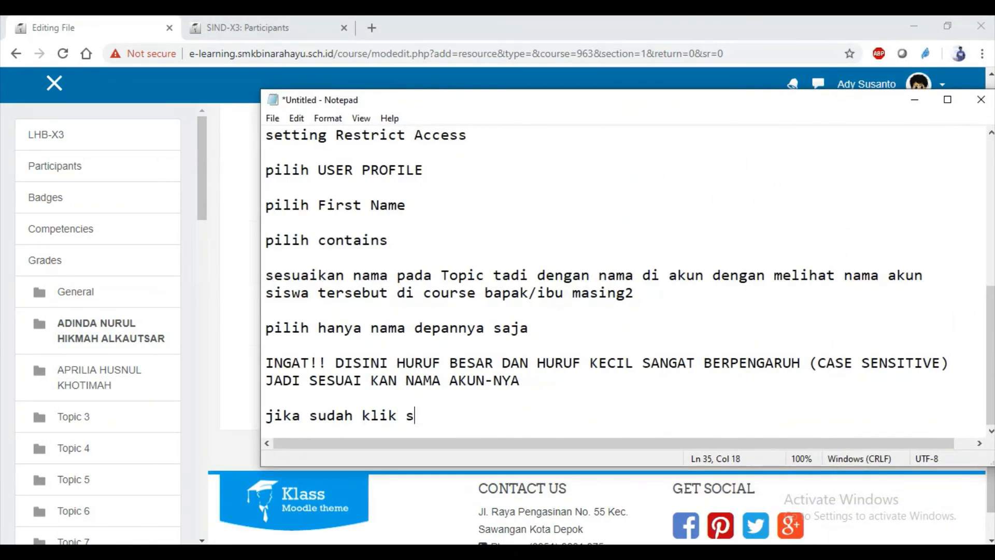
{"action": "type", "text": "cave and "}
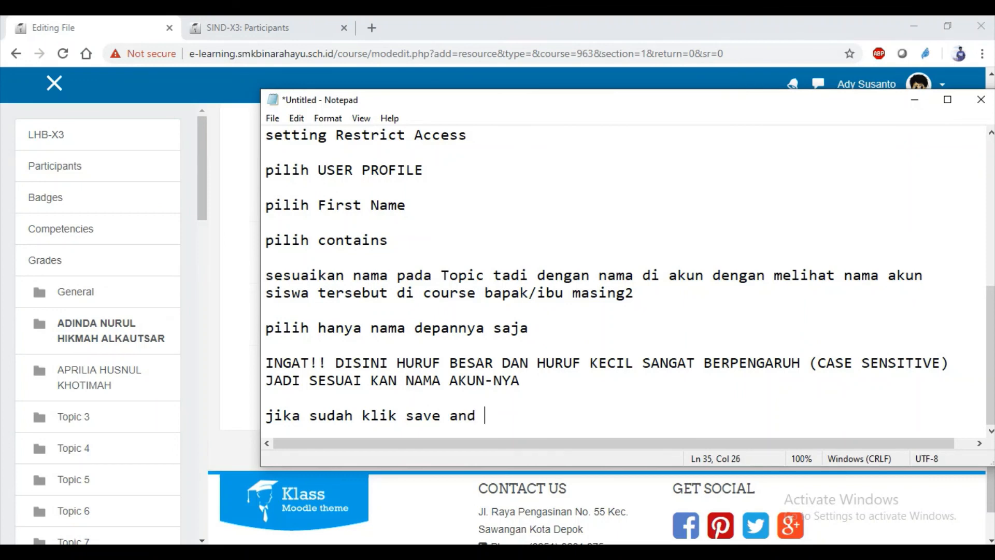
{"action": "type", "text": "return course"}
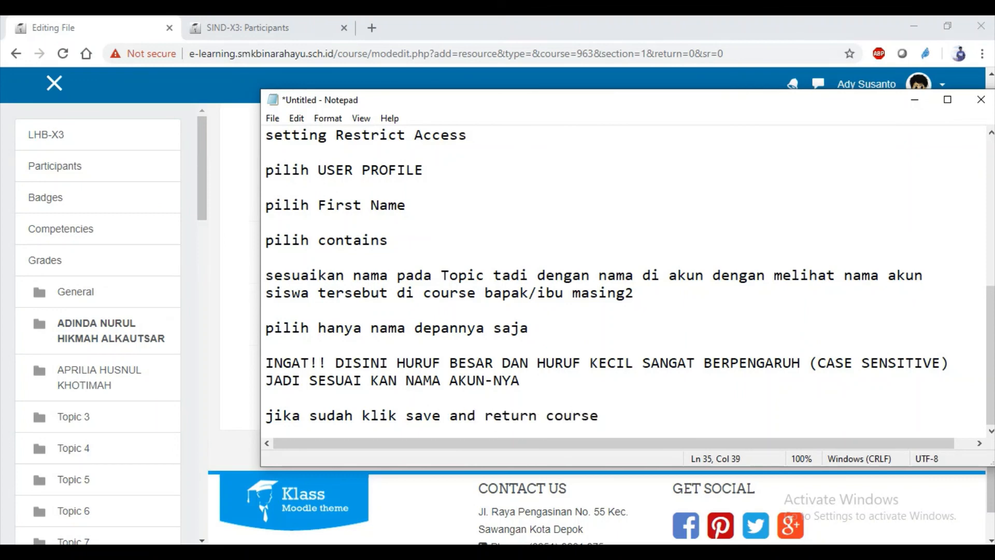
{"action": "key", "text": "Return"}
{"action": "key", "text": "Return"}
Step: Return to the browser, save the restricted file resource, and go back to the course page
{"action": "left_click", "coordinate": [114, 21]}
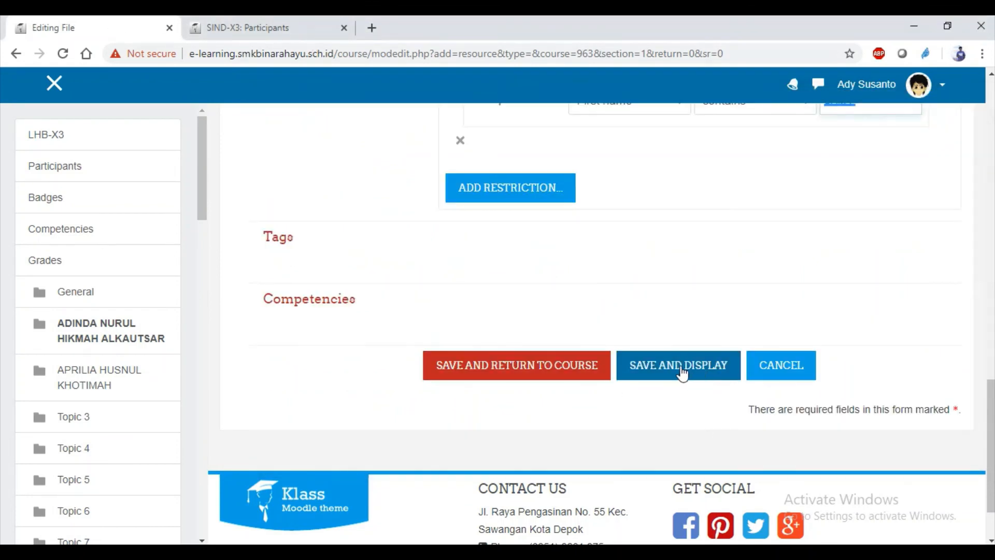
{"action": "left_click", "coordinate": [555, 379]}
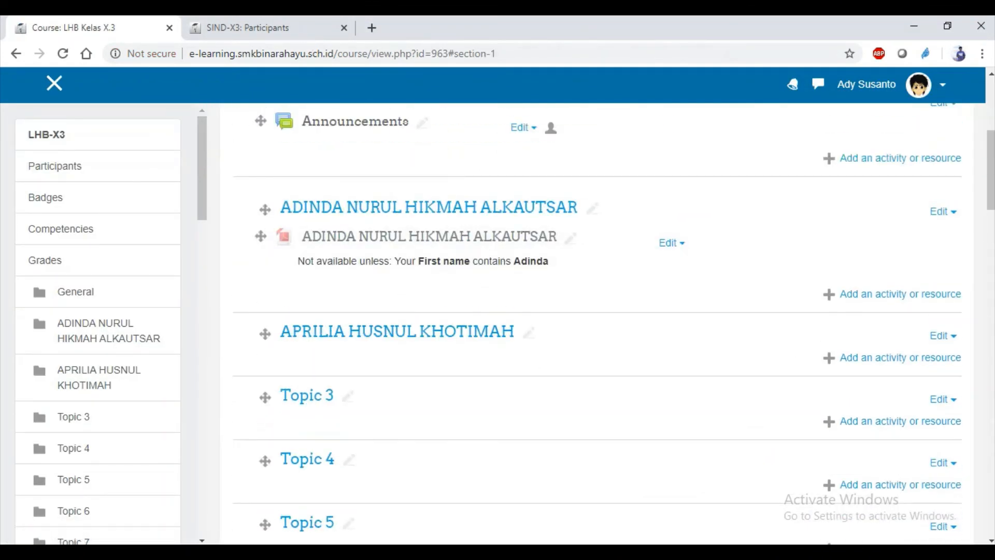
Step: Switch to Notepad and add the instruction "Lakukan hal yang sama pada tiap nama siswa"
{"action": "key", "text": "alt+Tab"}
{"action": "type", "text": "Lakukan"}
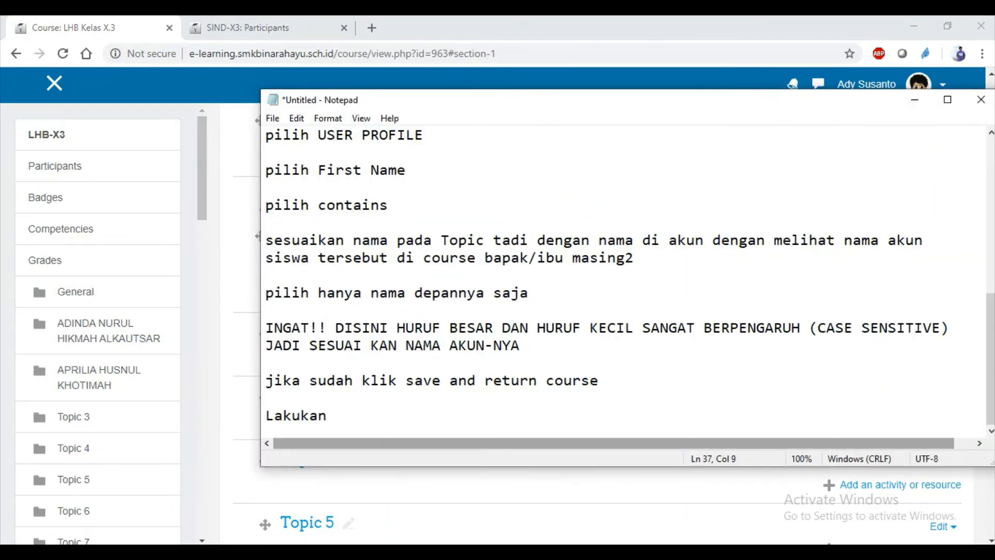
{"action": "type", "text": " hal"}
{"action": "type", "text": "g sa"}
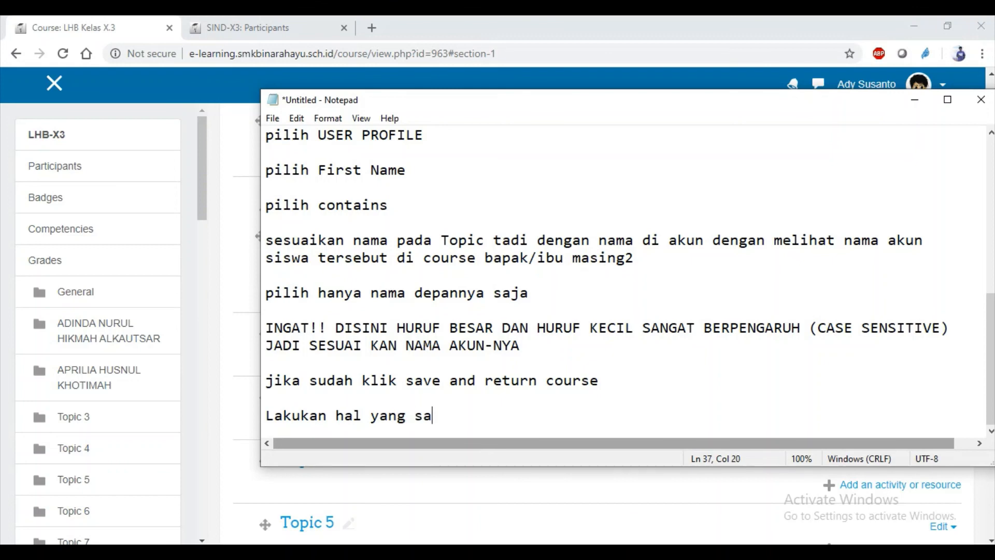
{"action": "type", "text": "ma pada ti"}
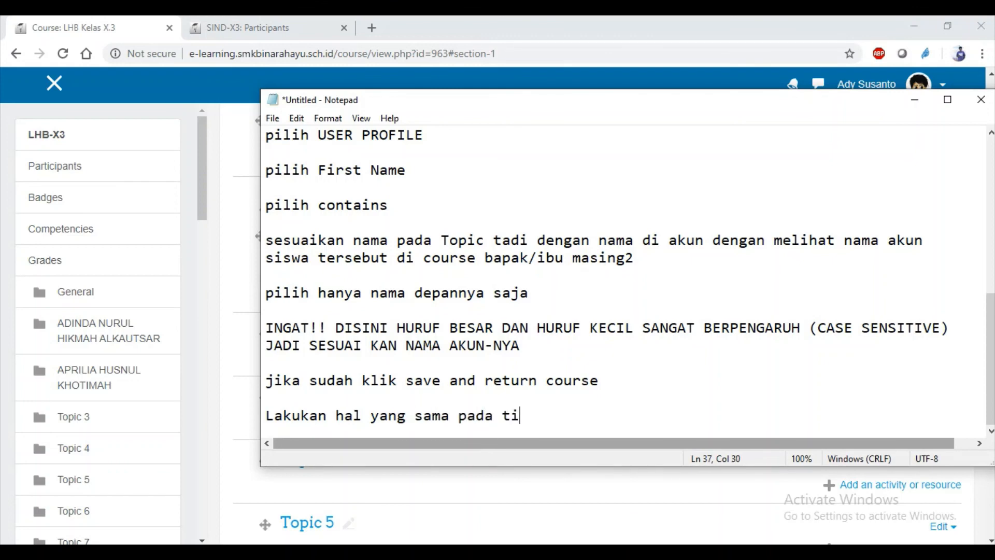
{"action": "type", "text": "ap nama siswa"}
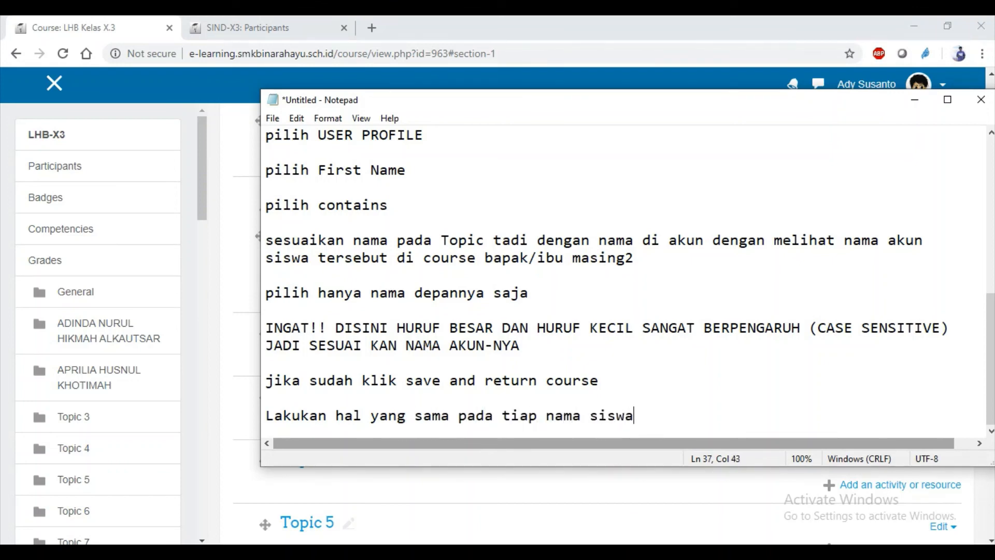
Step: Leave two blank lines and end the Notepad instructions with "Terima Kasih ^_^"
{"action": "key", "text": "Return"}
{"action": "key", "text": "Return"}
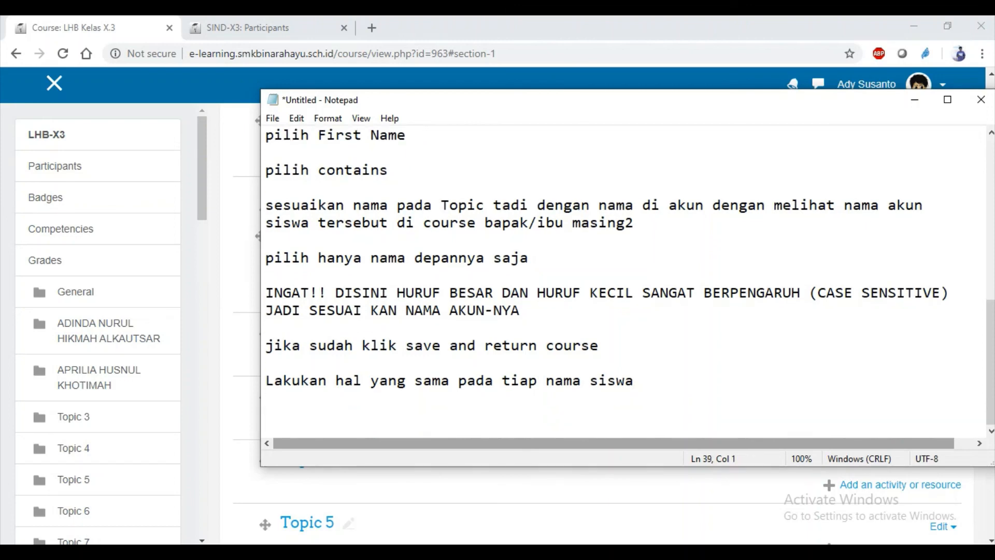
{"action": "key", "text": "Return"}
{"action": "type", "text": "T"}
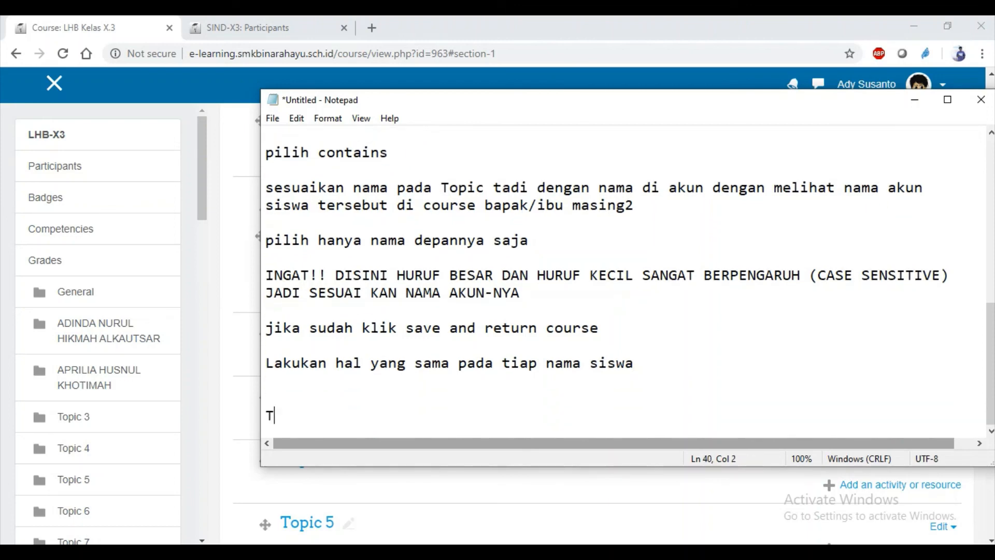
{"action": "type", "text": "erima Kas"}
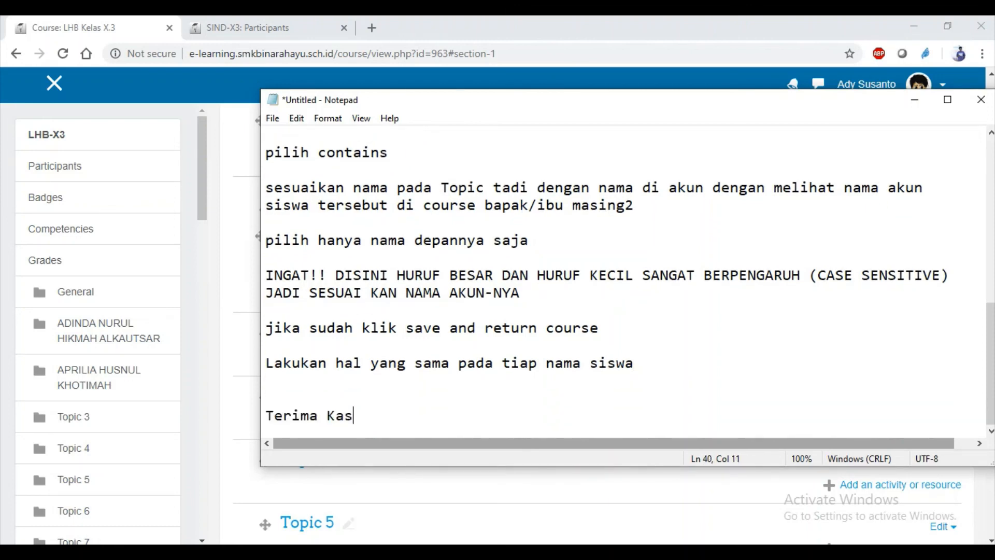
{"action": "type", "text": "ih ^_^"}
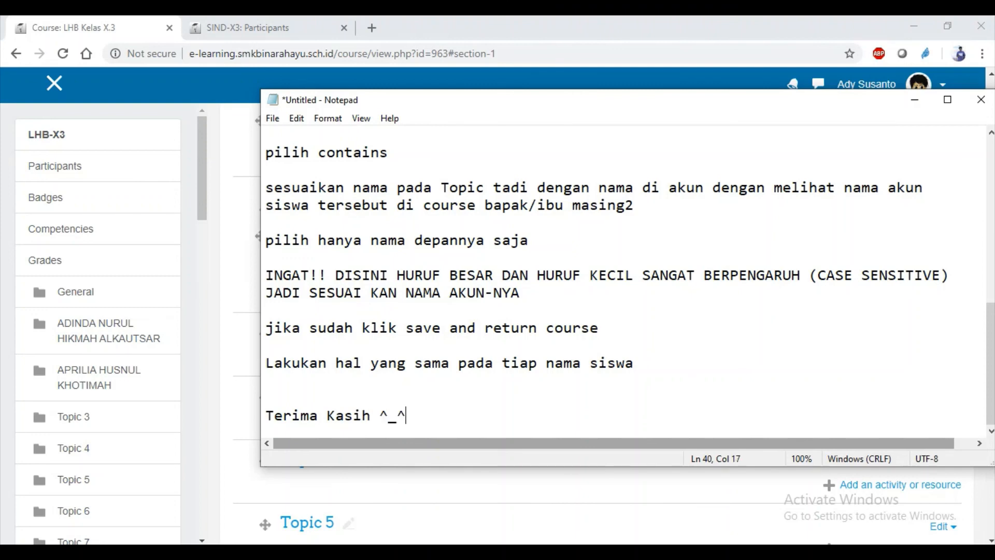